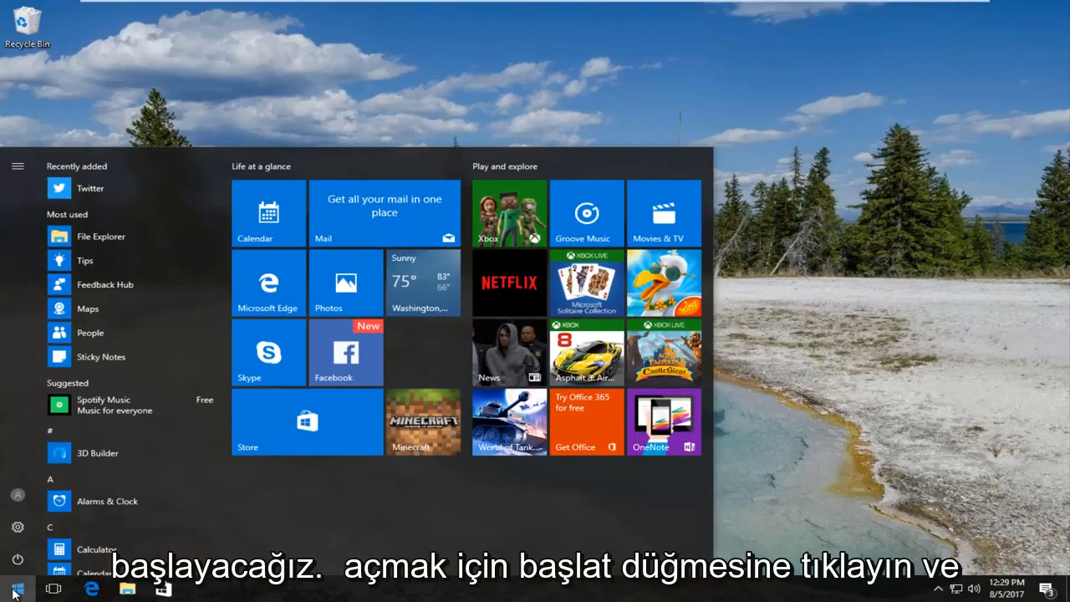
# Open the Services console and enlarge its window and the Name column so full service names can be read
pyautogui.write('services')
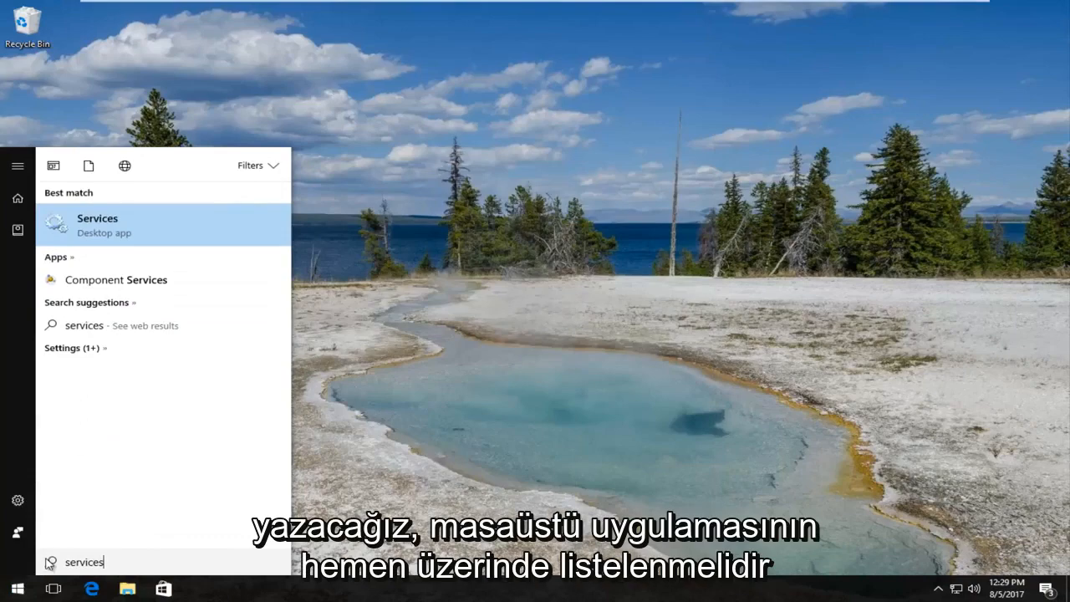
pyautogui.click(124, 240)
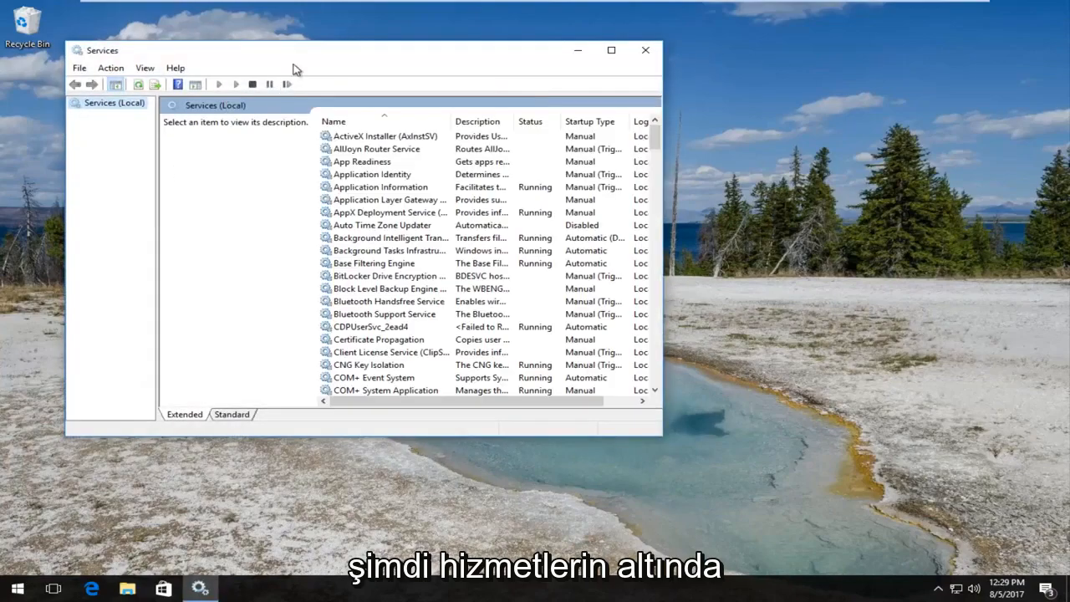
pyautogui.moveTo(301, 52); pyautogui.dragTo(344, 59)
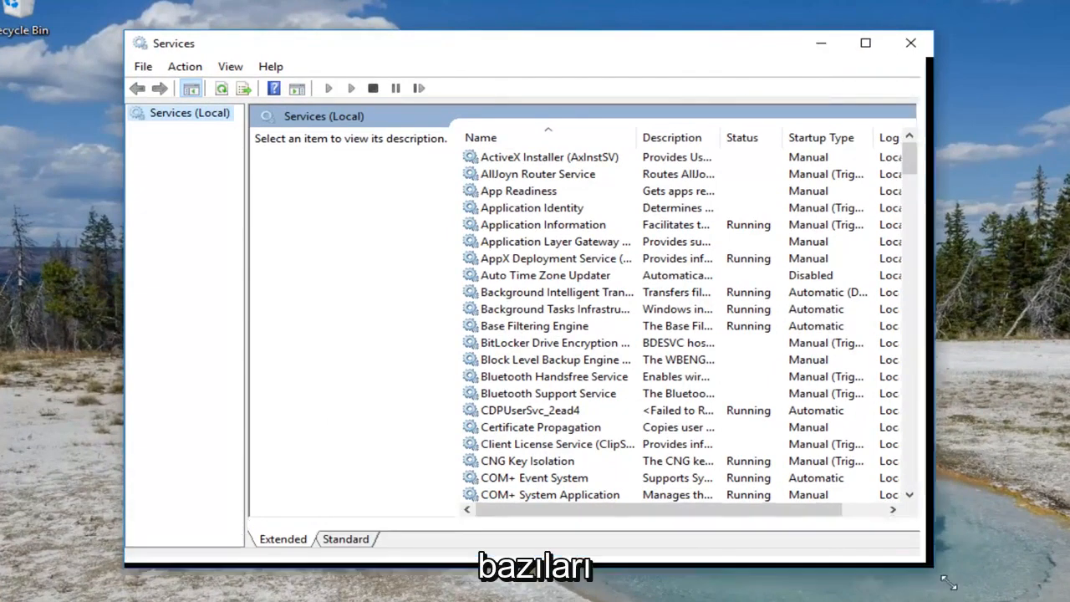
pyautogui.moveTo(917, 555); pyautogui.dragTo(1027, 601)
pyautogui.moveTo(928, 543); pyautogui.dragTo(1060, 599)
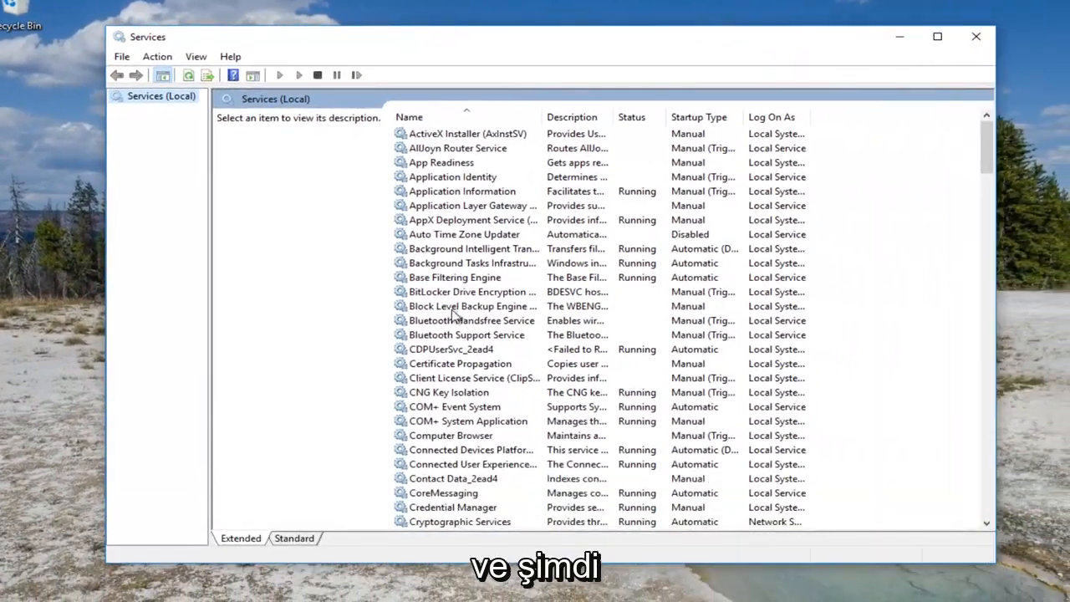
pyautogui.click(436, 263)
pyautogui.moveTo(545, 119); pyautogui.dragTo(592, 123)
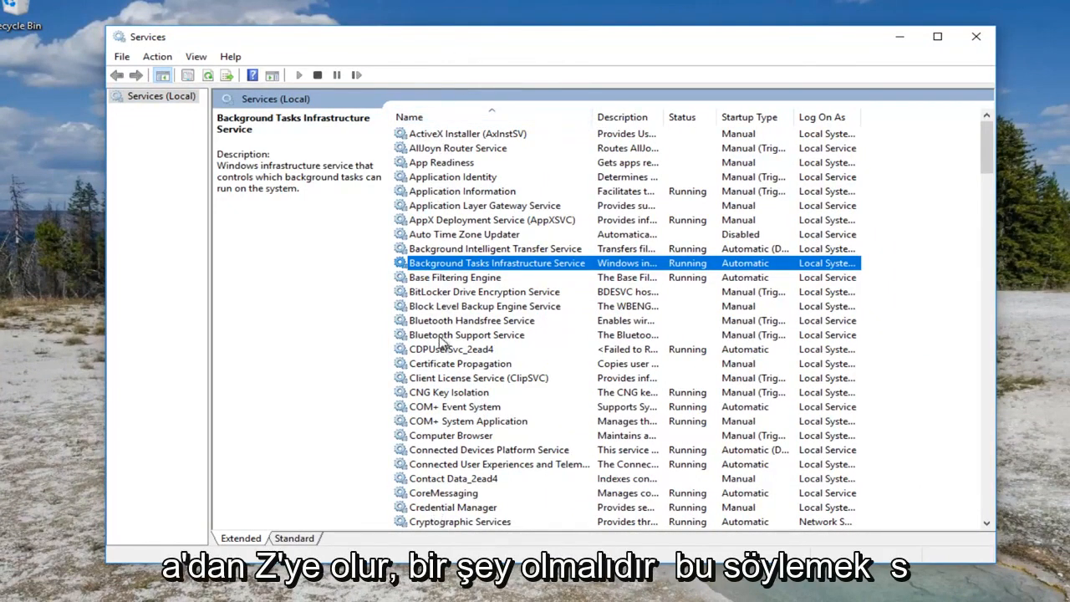
# Set the startup type of the Background Intelligent Transfer Service to Automatic (Delayed Start)
pyautogui.click(434, 250)
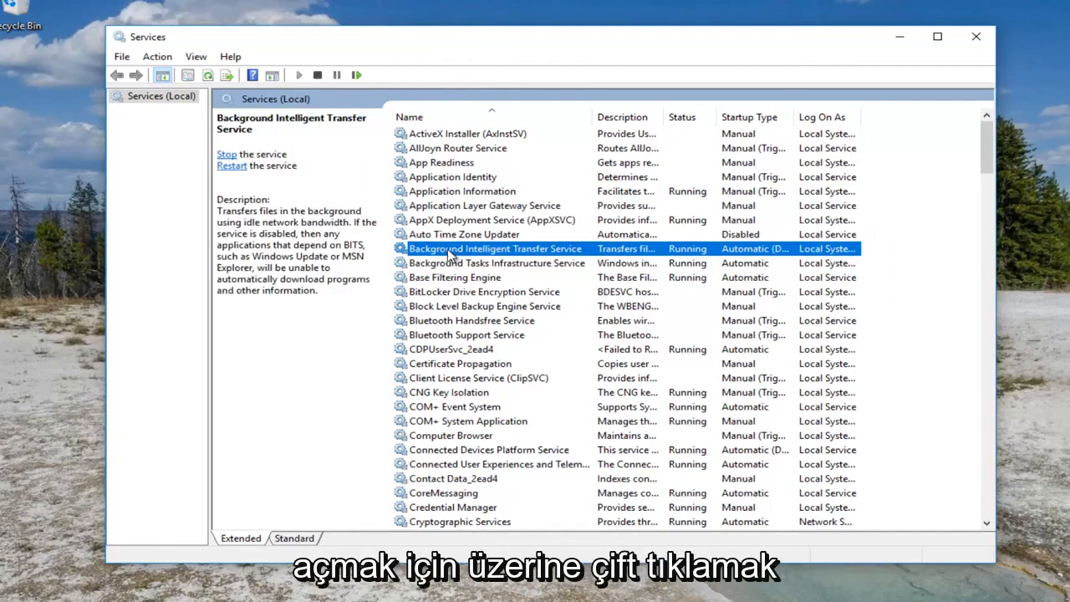
pyautogui.doubleClick(451, 254)
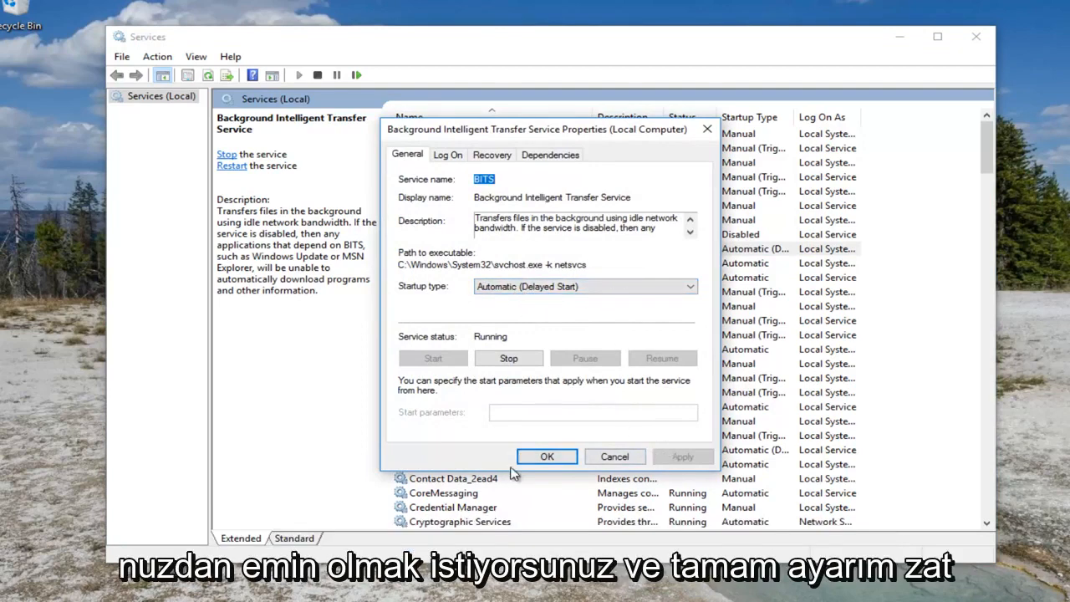
pyautogui.click(514, 287)
pyautogui.click(491, 318)
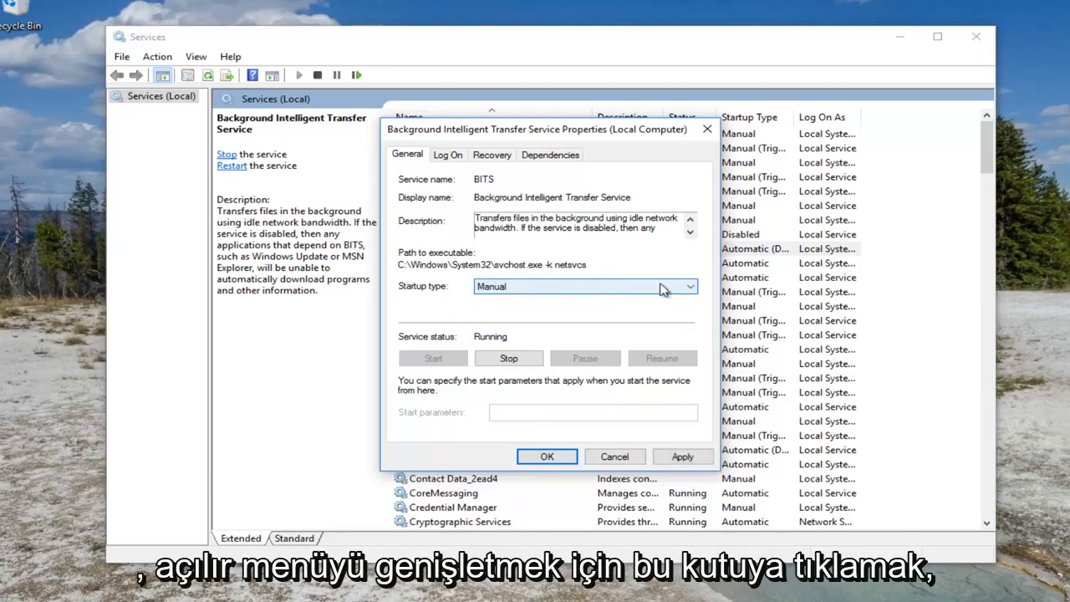
pyautogui.click(688, 291)
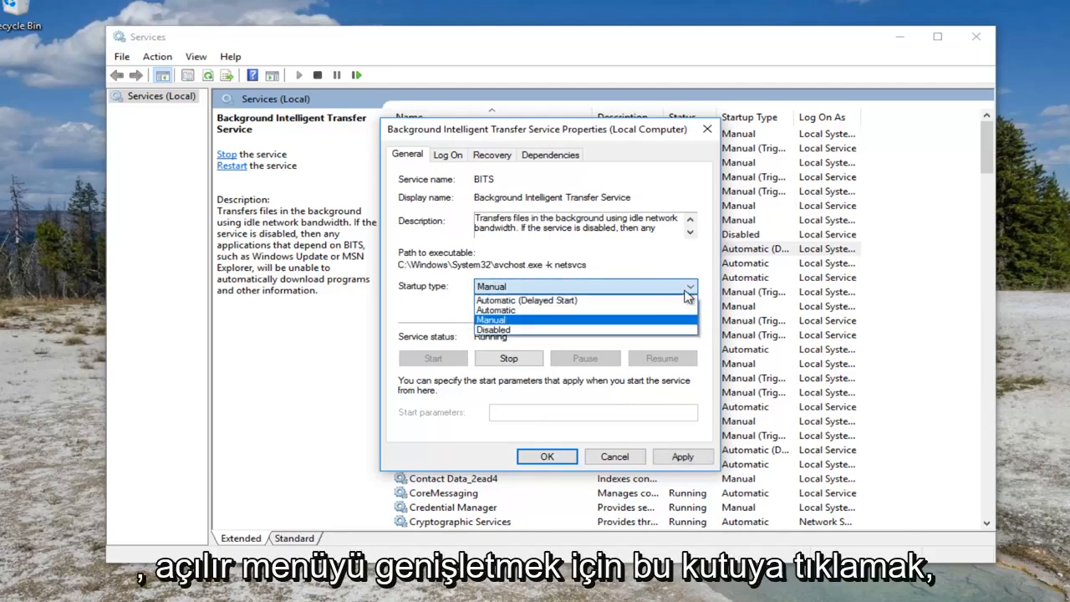
pyautogui.click(496, 300)
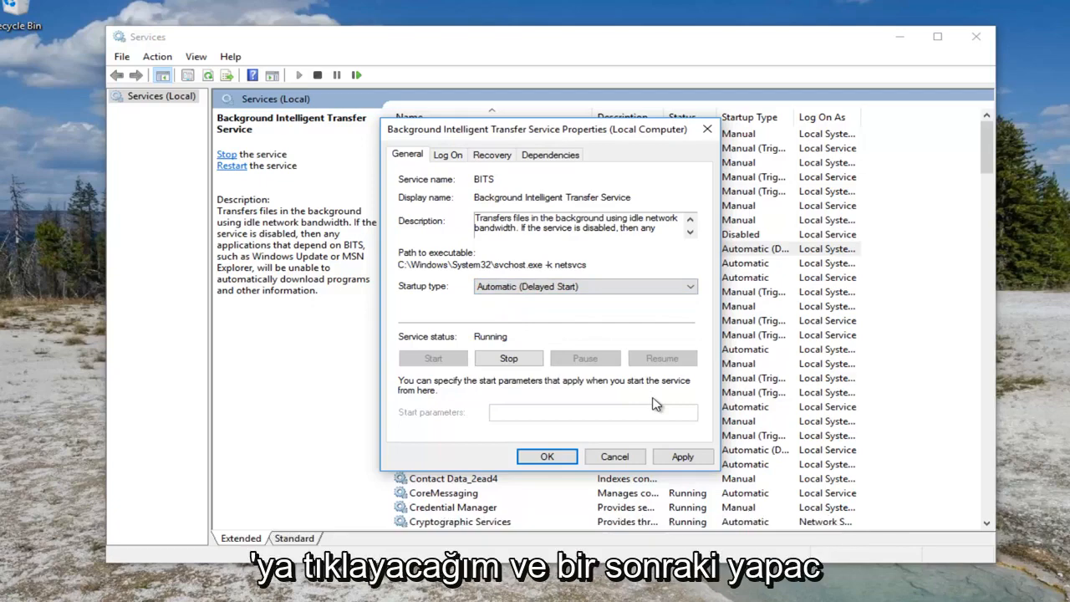
pyautogui.click(546, 460)
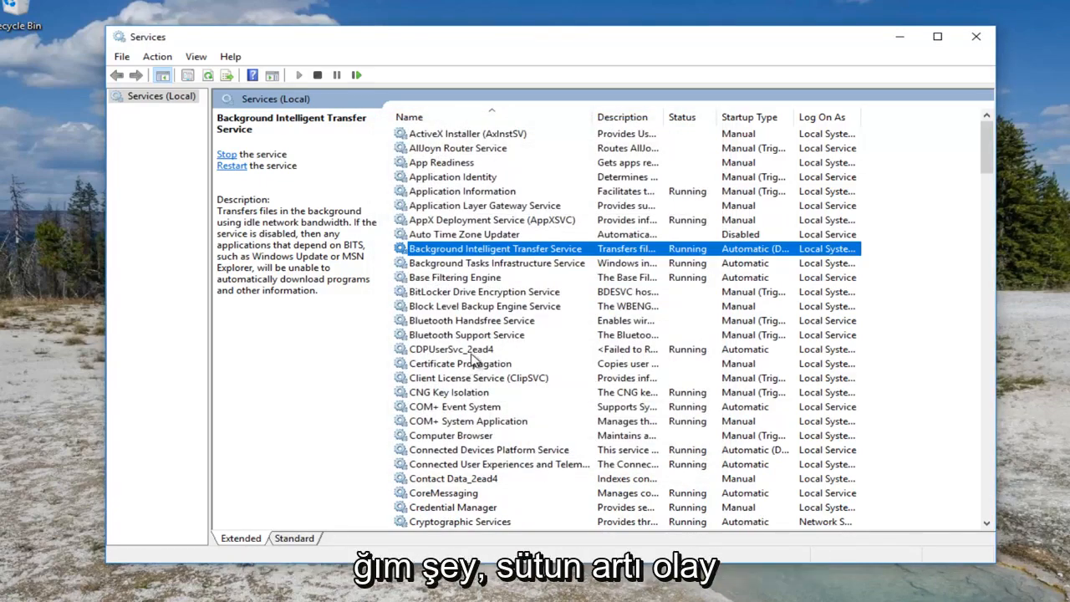
# Check the startup type in the COM+ Event System service's properties and close them without changes
pyautogui.click(428, 410)
pyautogui.doubleClick(429, 407)
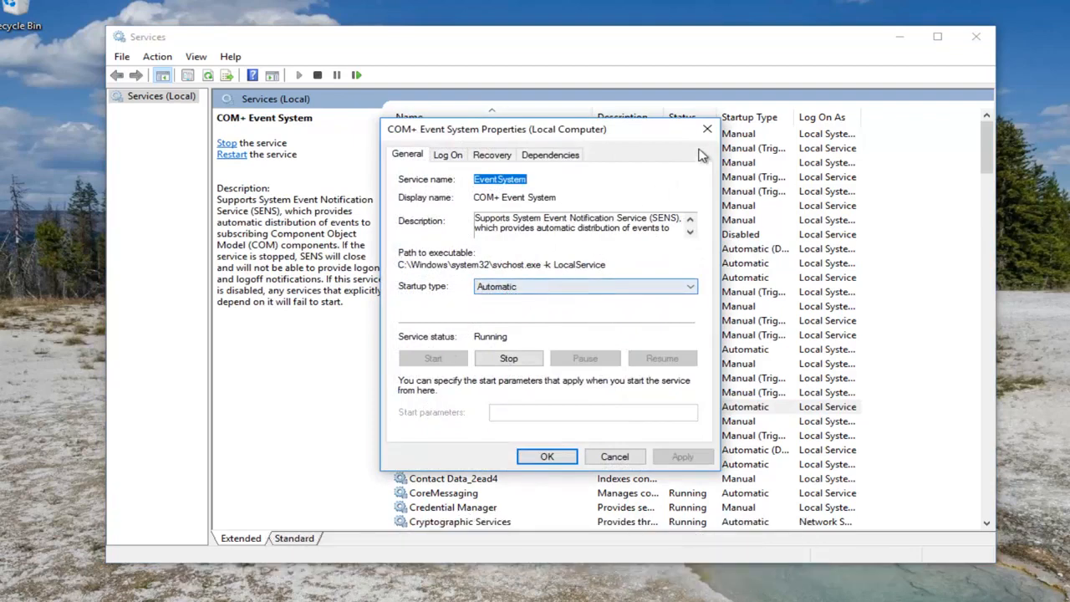
pyautogui.click(510, 286)
pyautogui.click(401, 318)
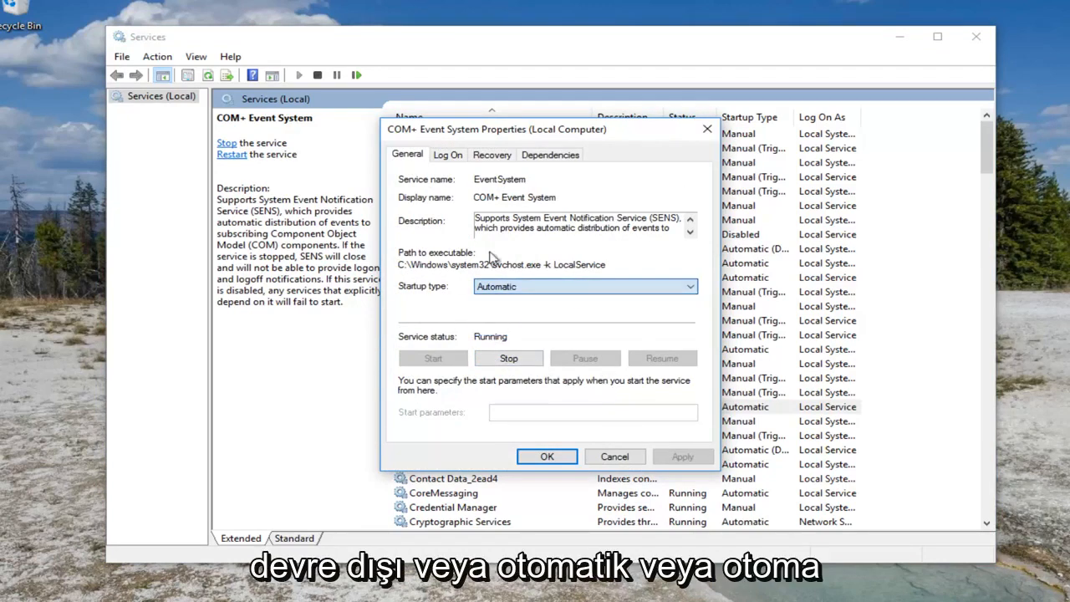
pyautogui.click(575, 284)
pyautogui.click(712, 127)
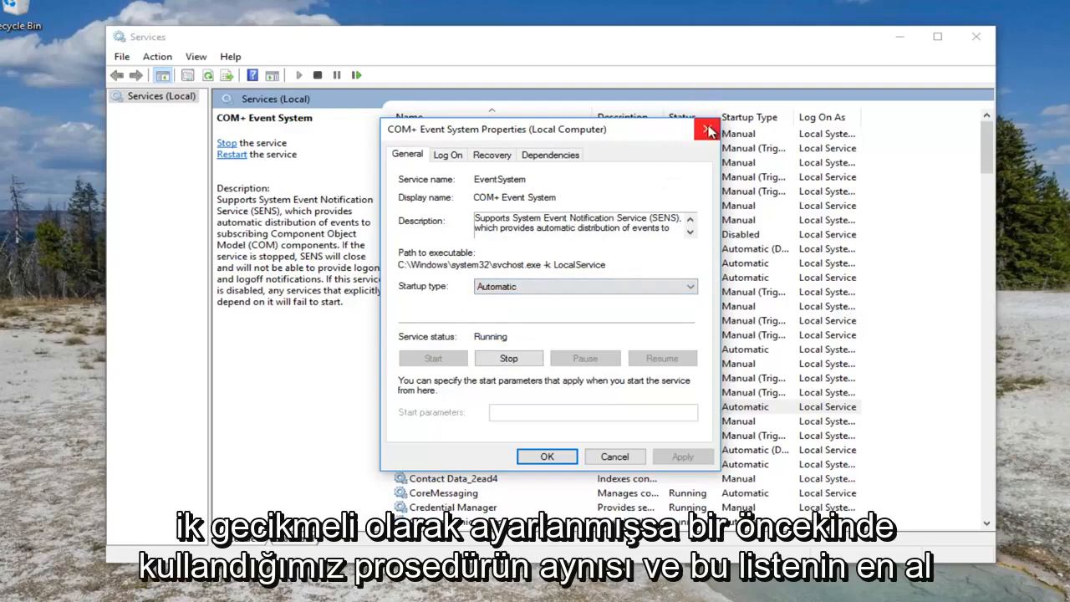
pyautogui.click(709, 129)
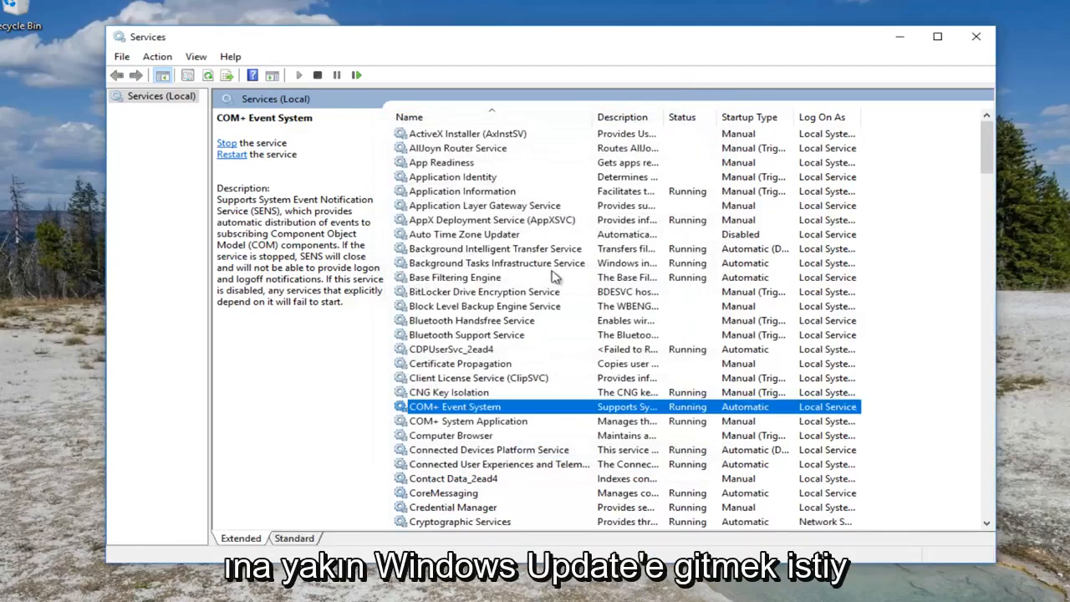
# Check the startup type in the Windows Update service's properties and cancel without changes
pyautogui.scroll(-20, 627, 335)
pyautogui.scroll(-15, 627, 335)
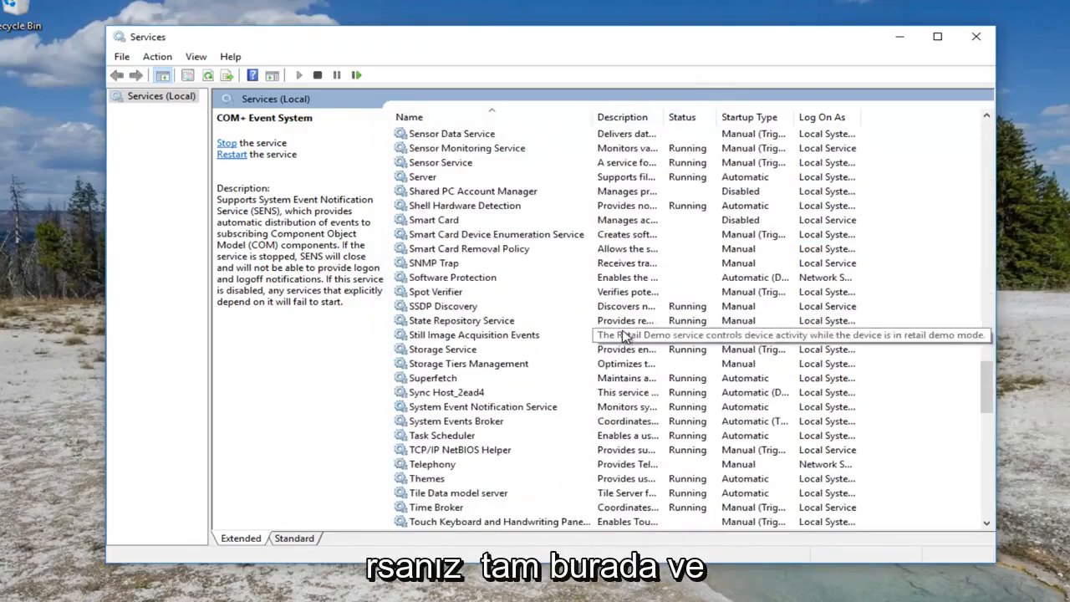
pyautogui.scroll(-20, 610, 336)
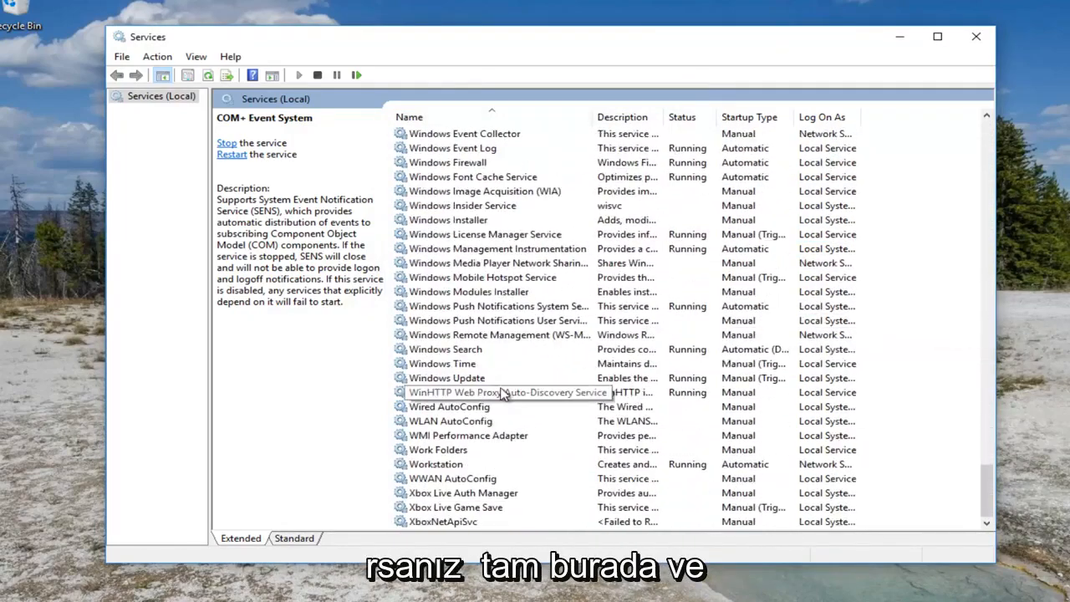
pyautogui.click(443, 379)
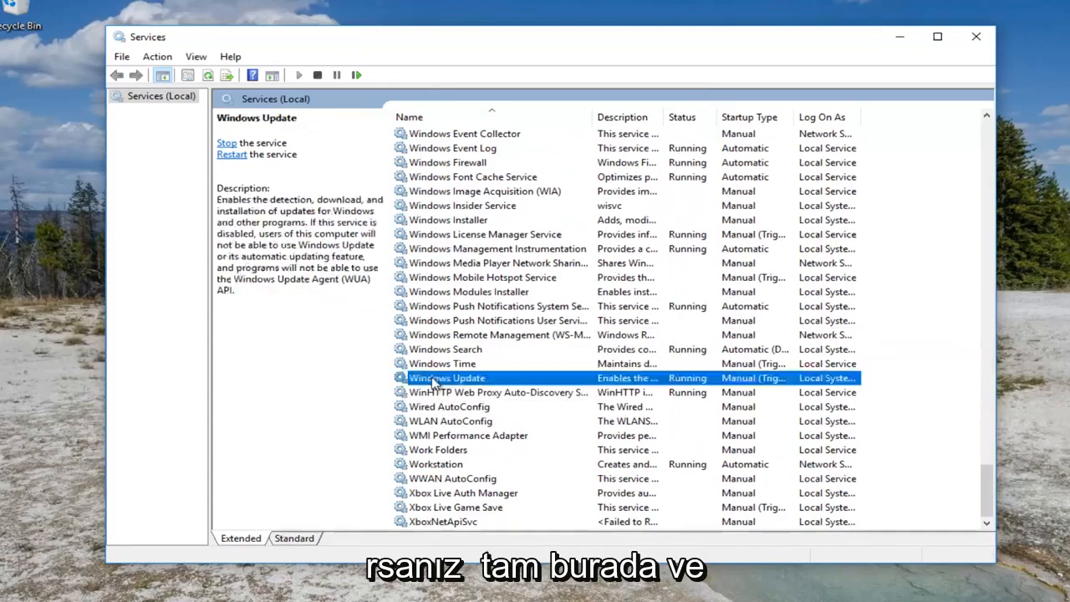
pyautogui.doubleClick(446, 381)
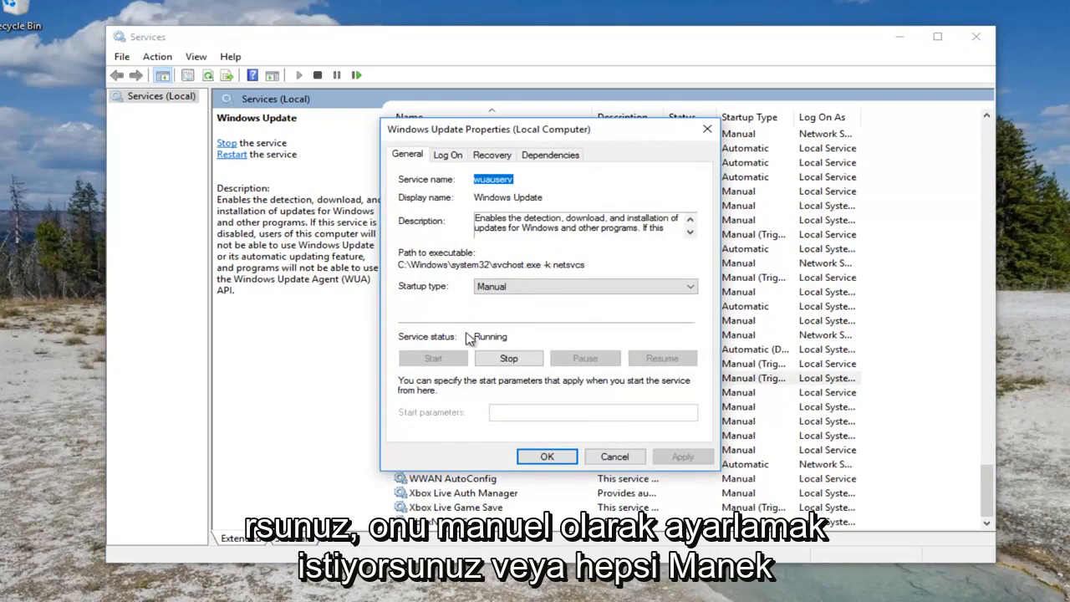
pyautogui.click(519, 289)
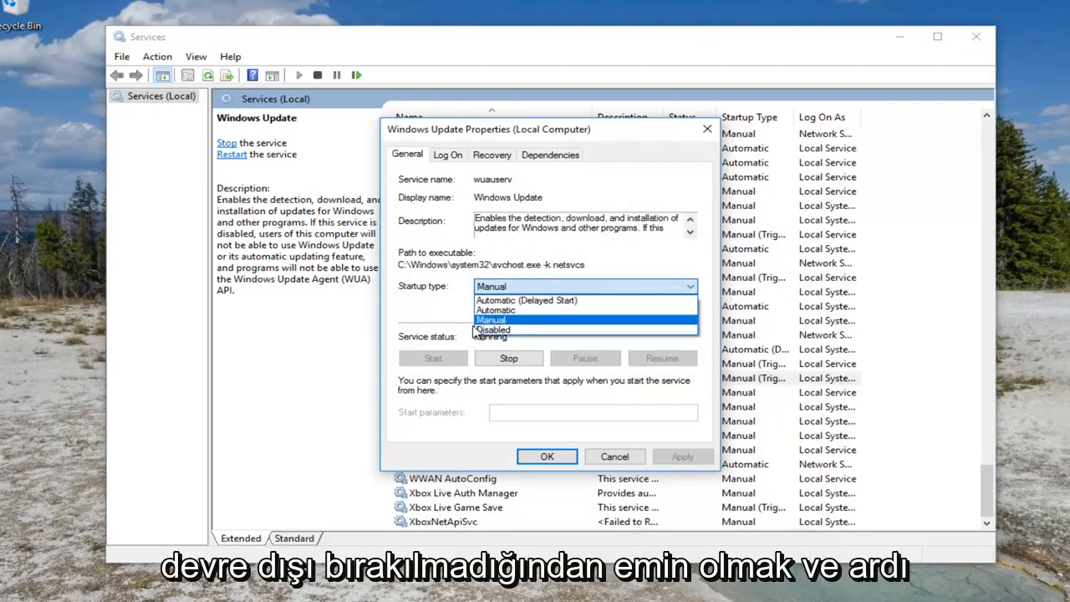
pyautogui.click(419, 306)
pyautogui.click(619, 457)
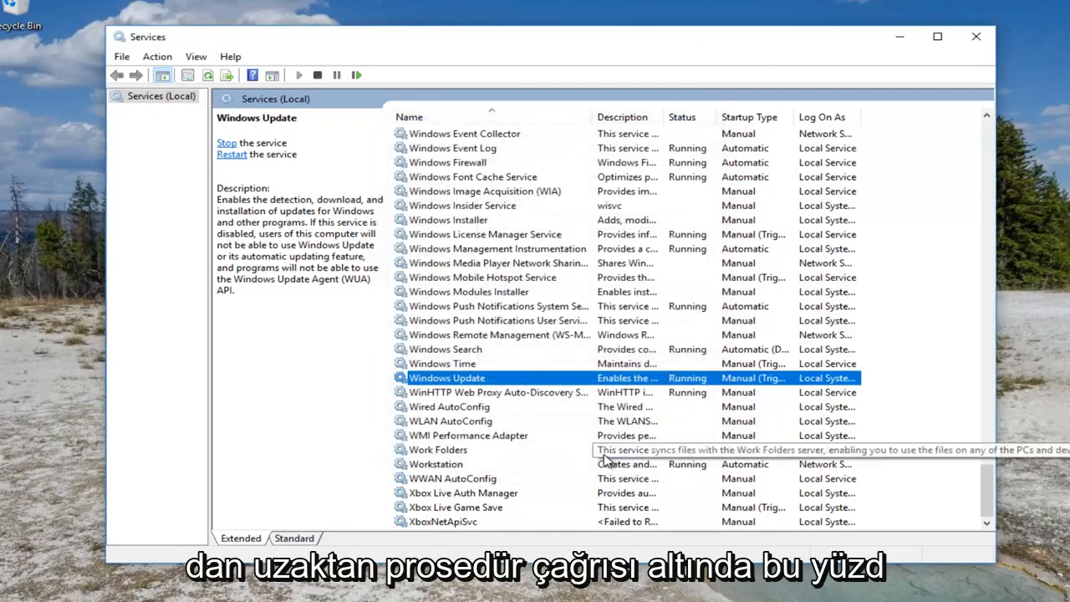
# Check the startup type in the Remote Procedure Call (RPC) service's properties, and close the Services console
pyautogui.scroll(20, 620, 386)
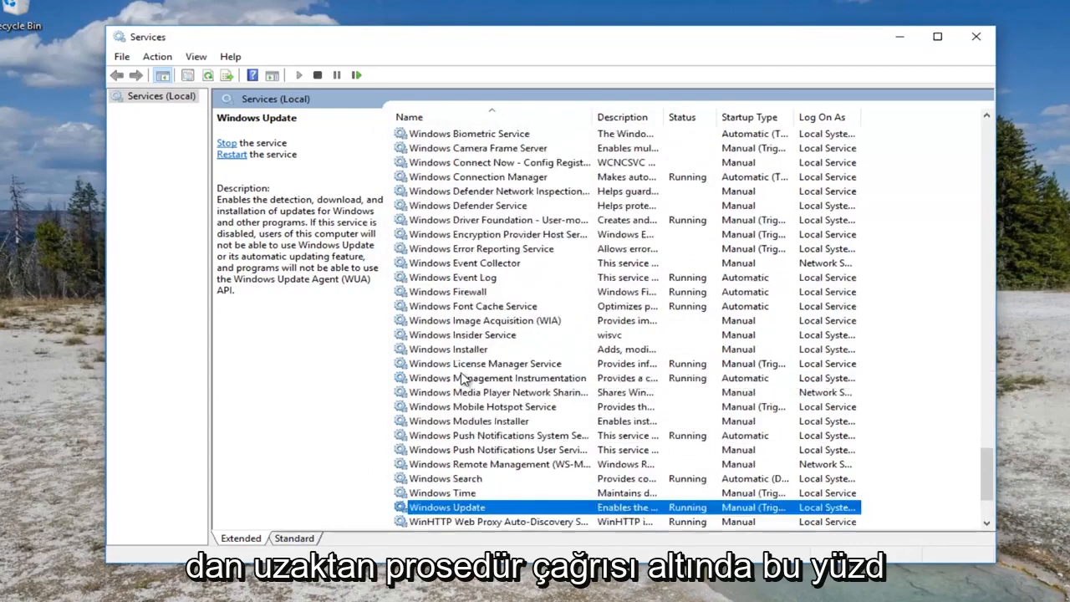
pyautogui.scroll(3, 525, 368)
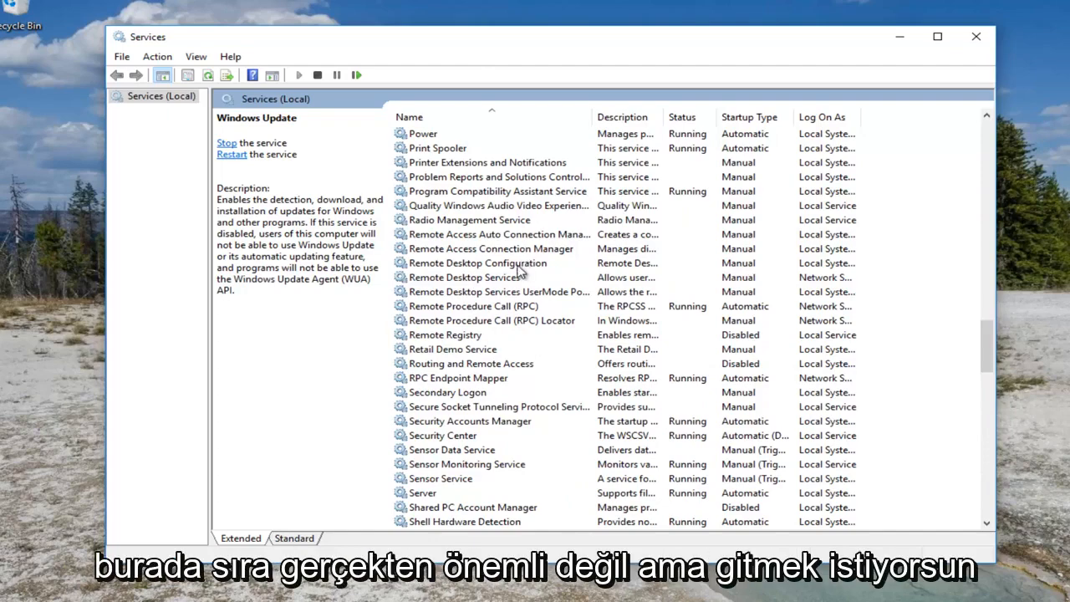
pyautogui.doubleClick(483, 307)
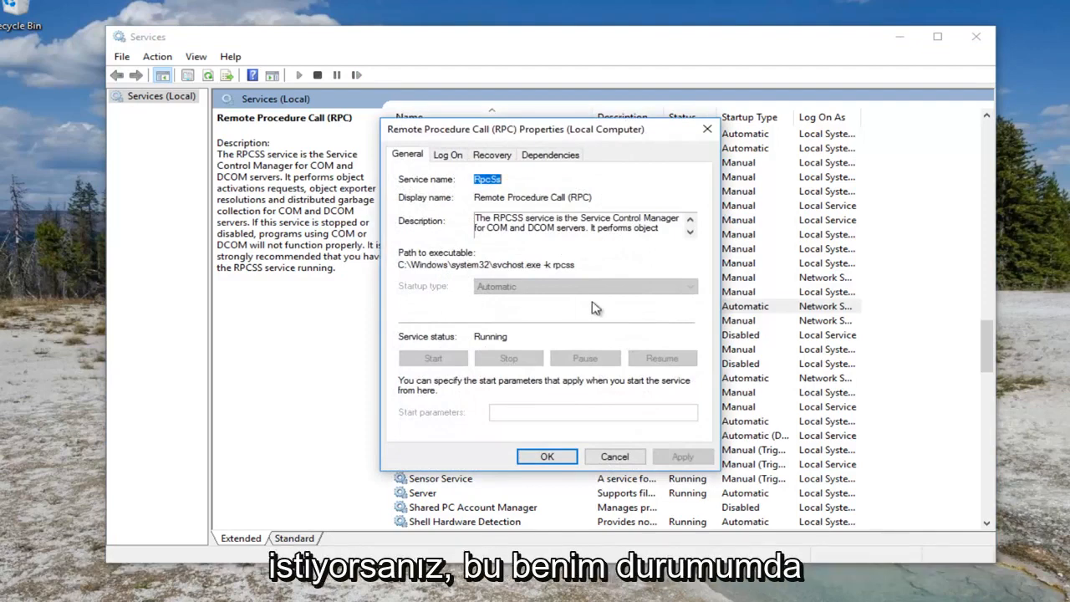
pyautogui.click(708, 129)
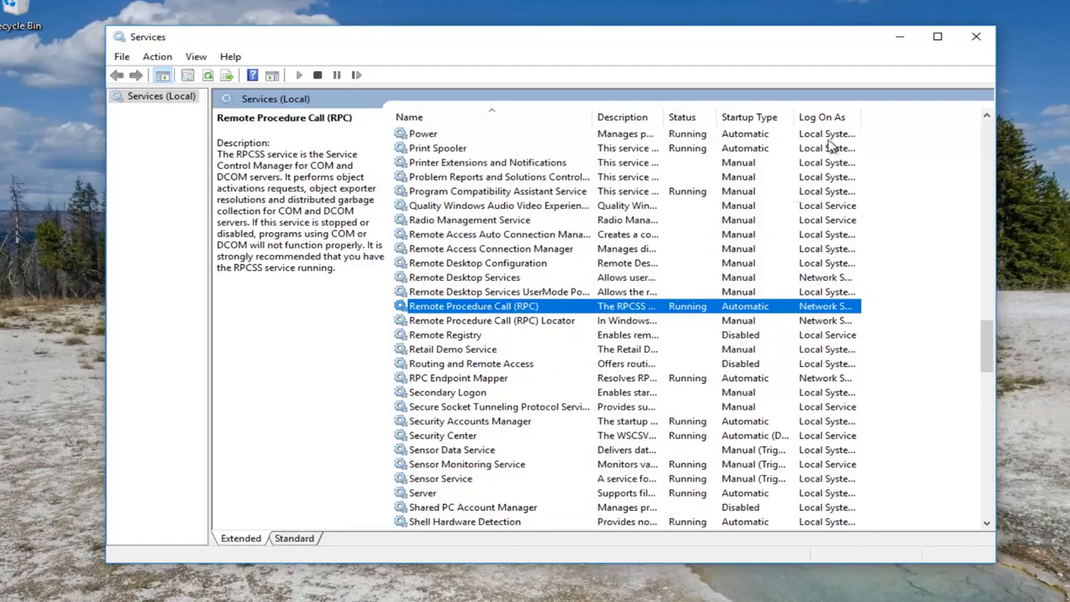
pyautogui.click(977, 37)
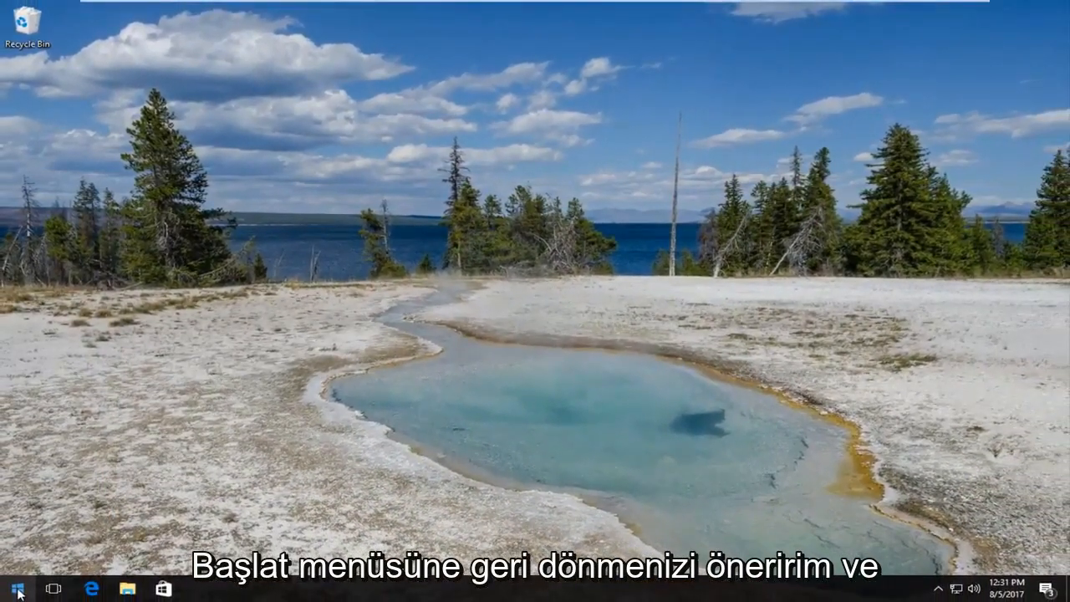
# Open the Network and Sharing Center under Network and Internet in Control Panel
pyautogui.click(18, 589)
pyautogui.rightClick(17, 589)
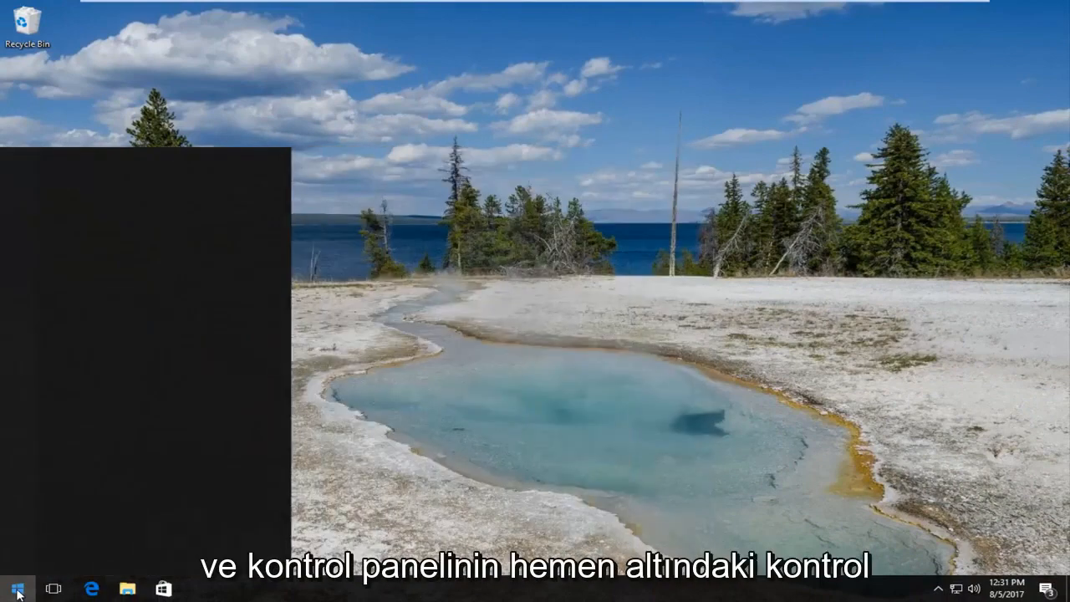
pyautogui.write('control panel')
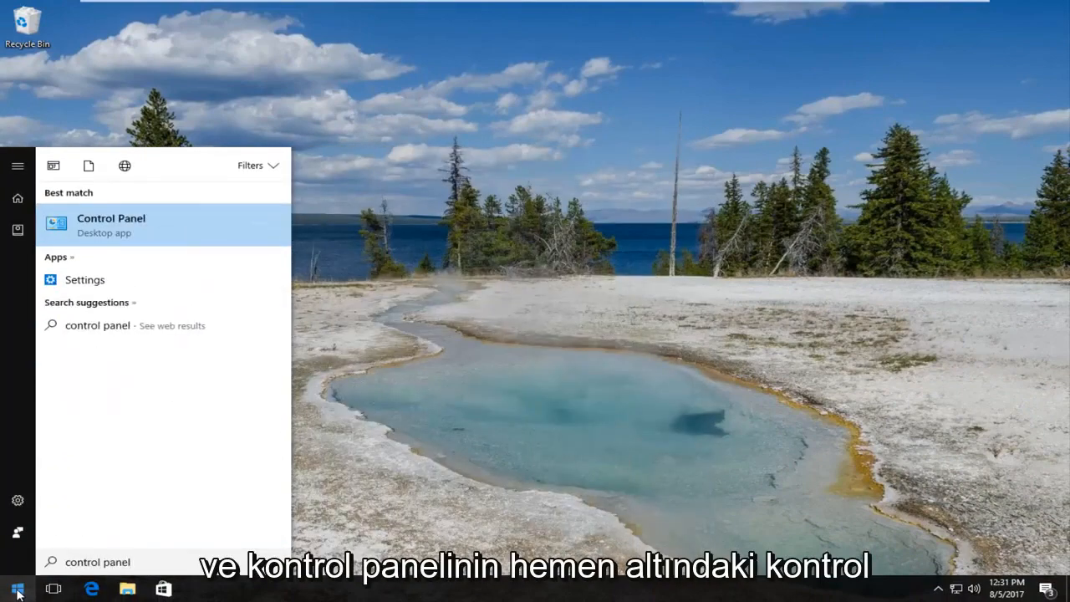
pyautogui.click(131, 228)
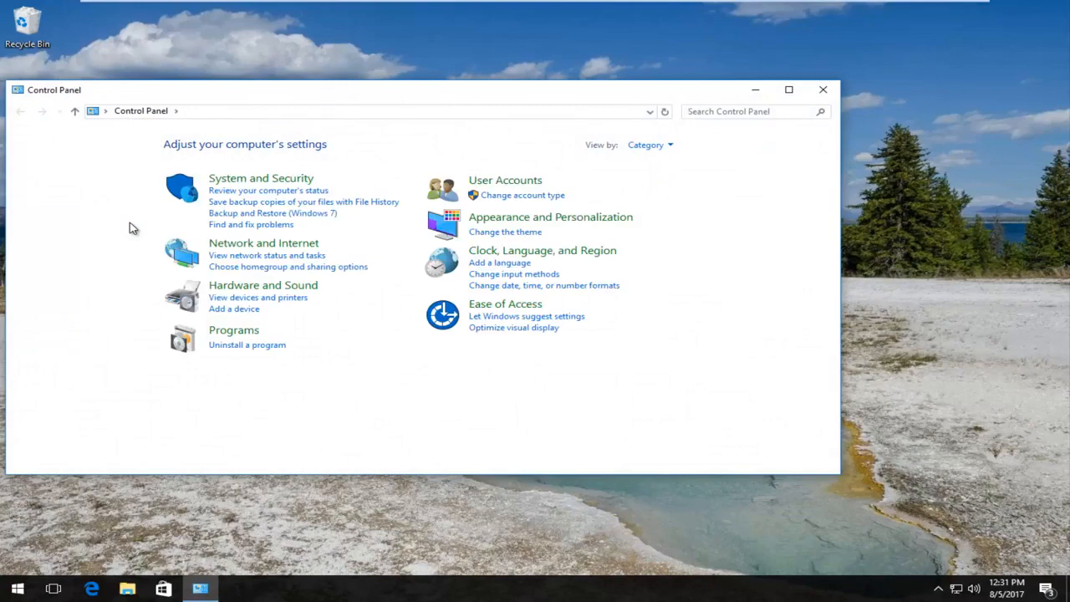
pyautogui.moveTo(176, 89); pyautogui.dragTo(276, 96)
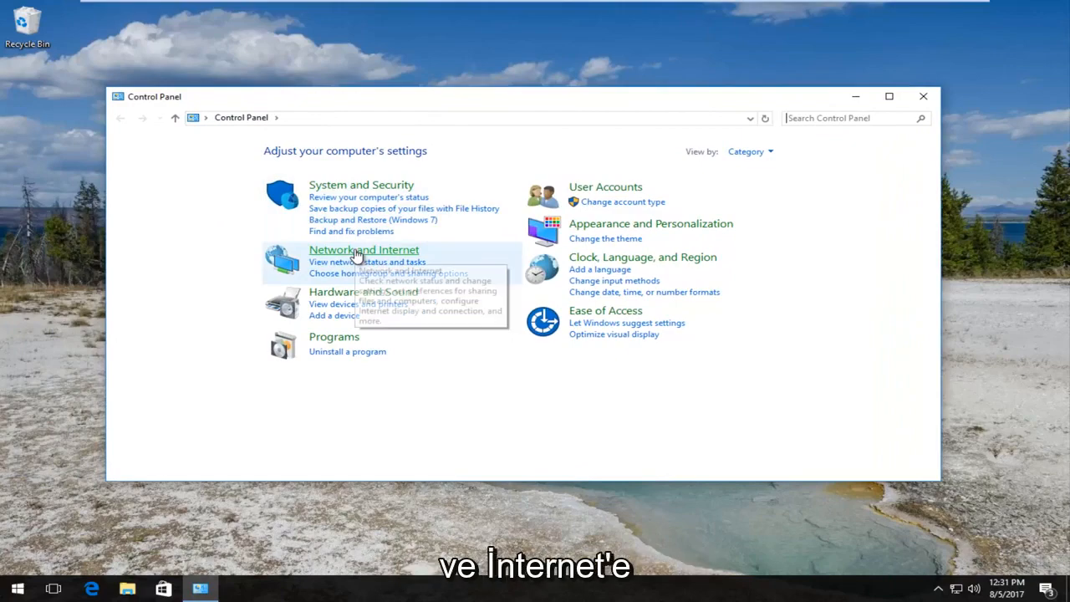
pyautogui.click(355, 254)
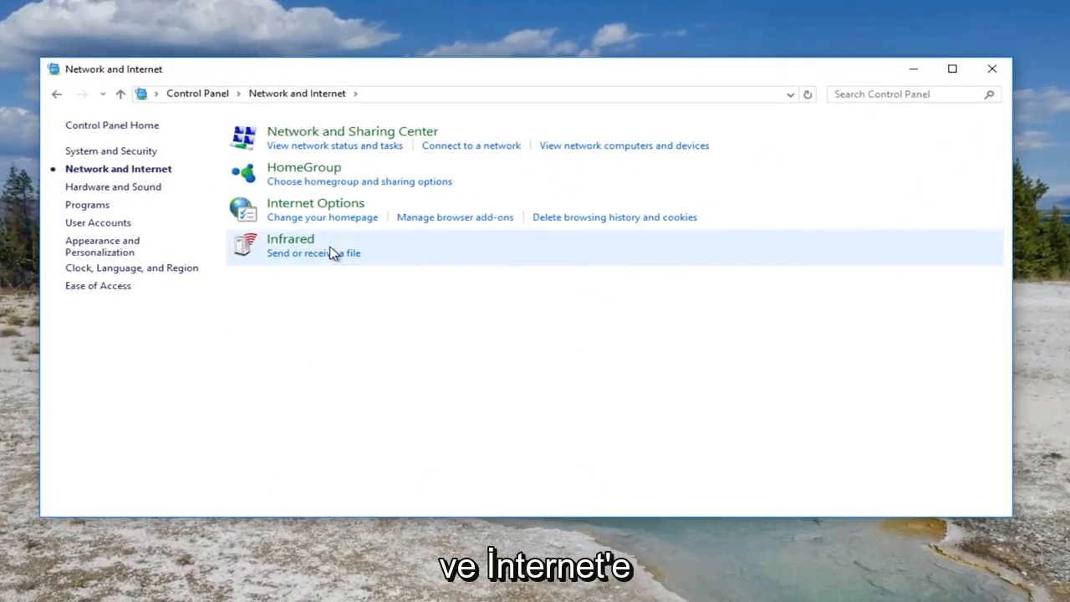
pyautogui.click(329, 136)
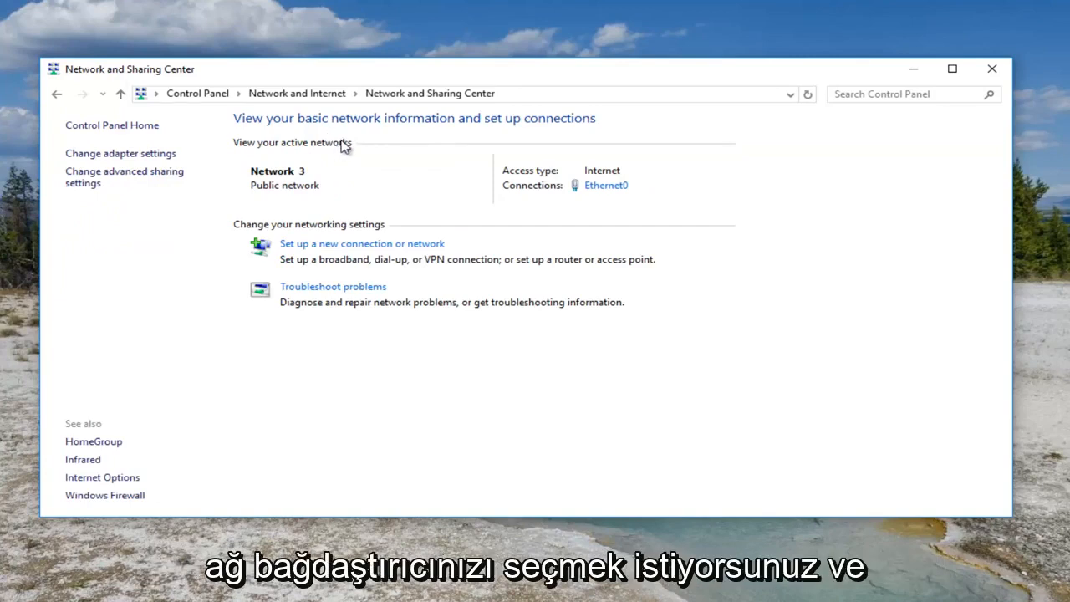
# View the status of the Ethernet0 connection and open its properties
pyautogui.click(597, 187)
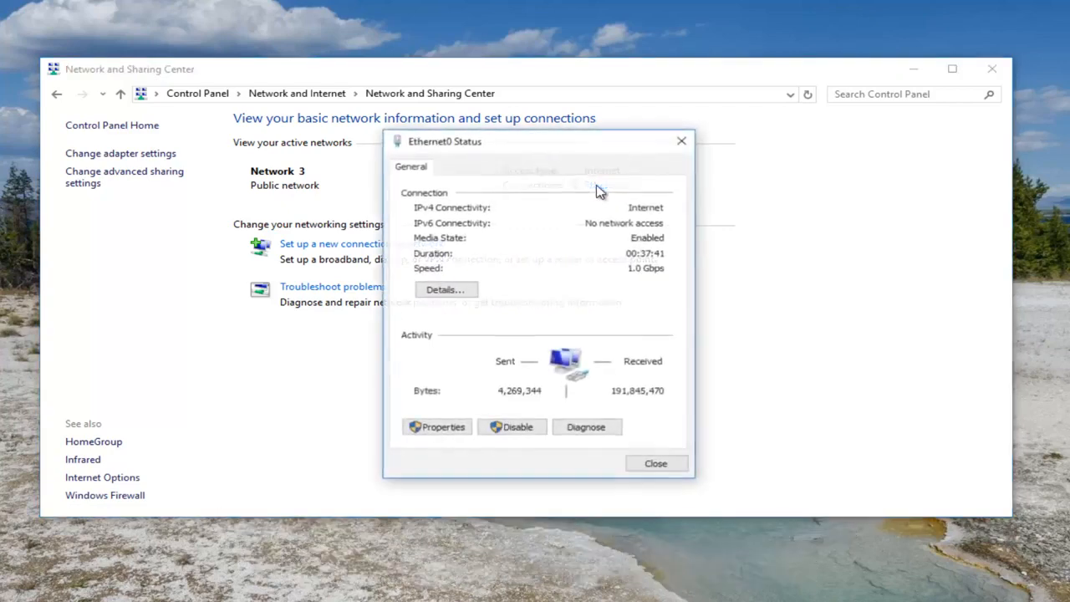
pyautogui.moveTo(559, 150); pyautogui.dragTo(458, 127)
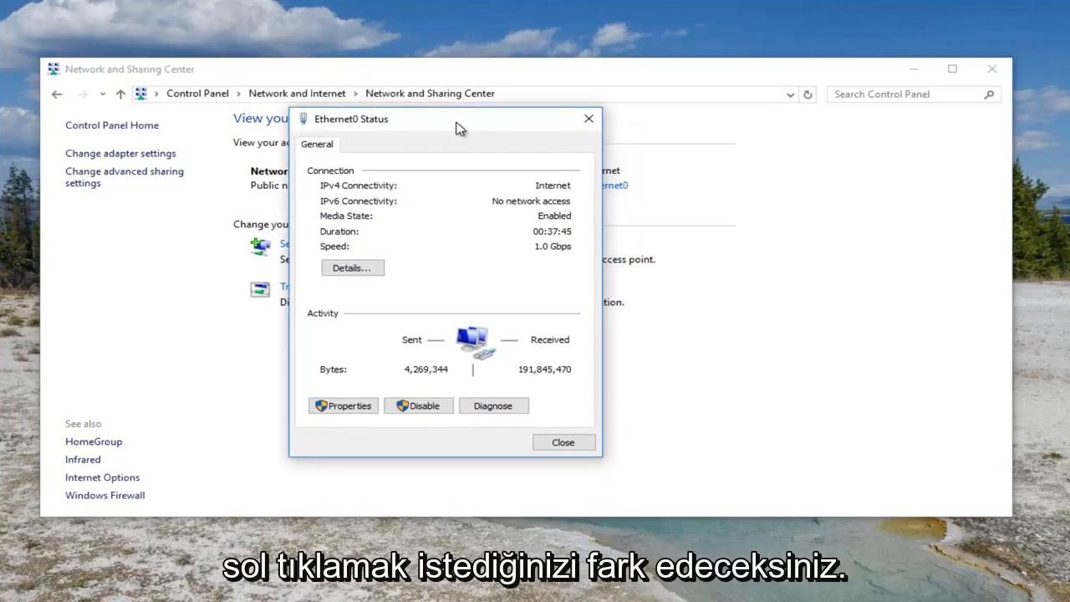
pyautogui.click(340, 409)
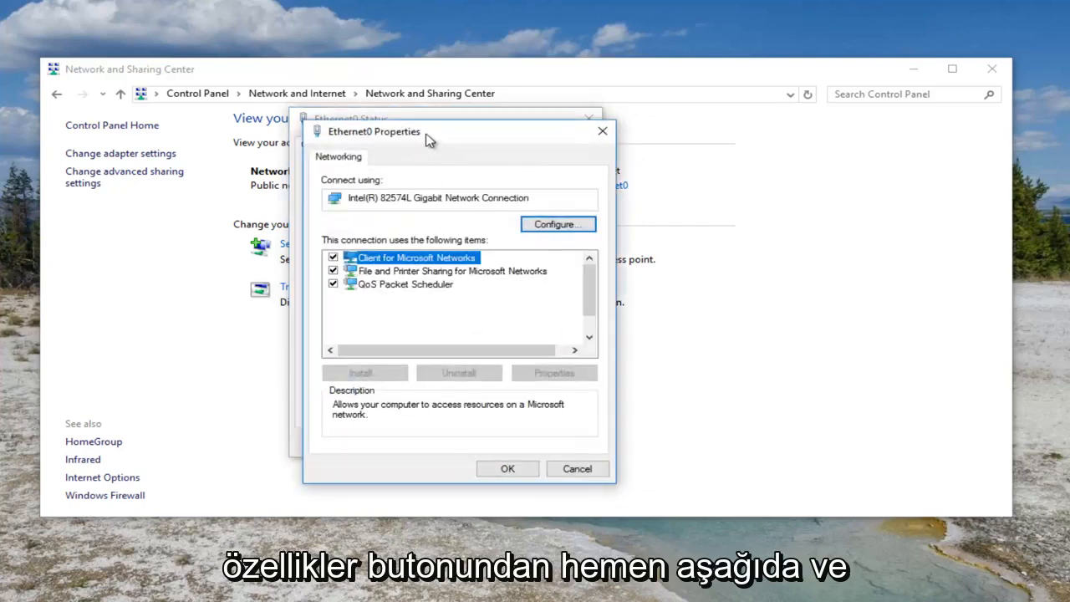
# Open the Internet Protocol Version 4 (TCP/IPv4) properties of the Ethernet0 connection
pyautogui.moveTo(426, 139); pyautogui.dragTo(415, 101)
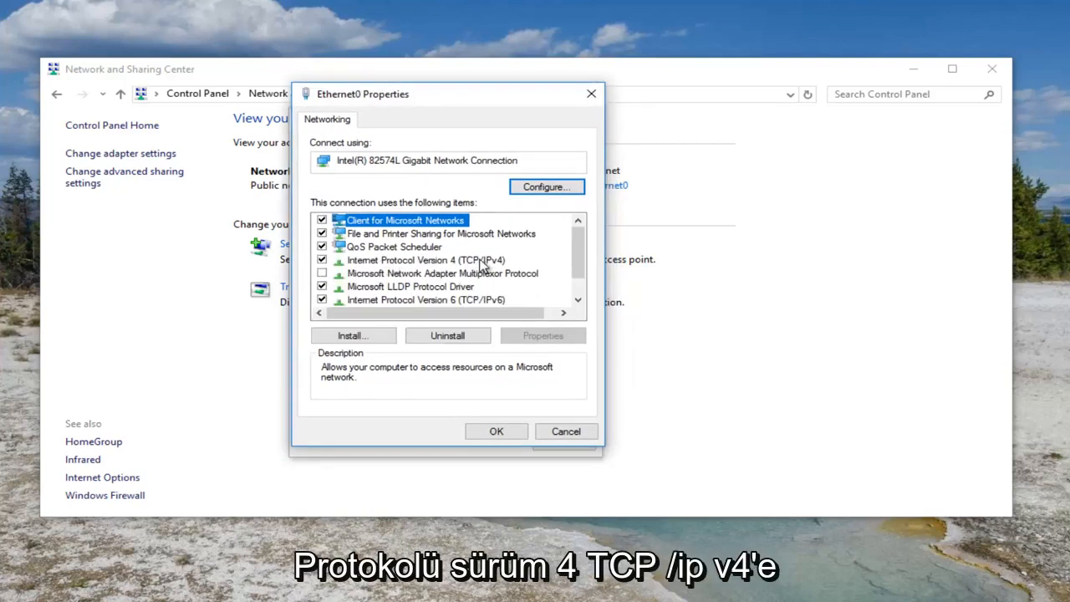
pyautogui.click(415, 265)
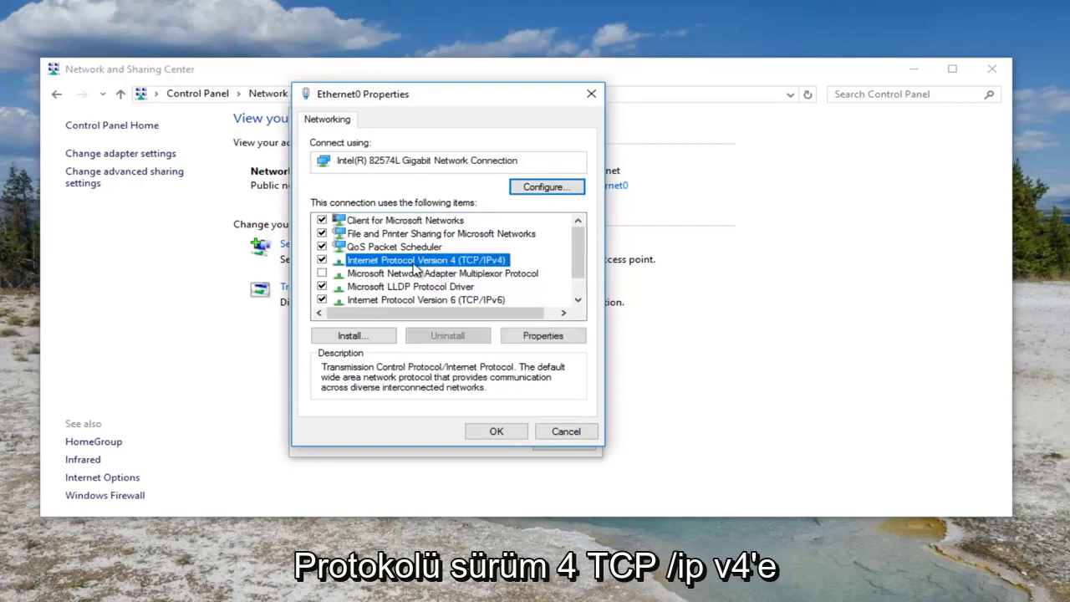
pyautogui.click(532, 342)
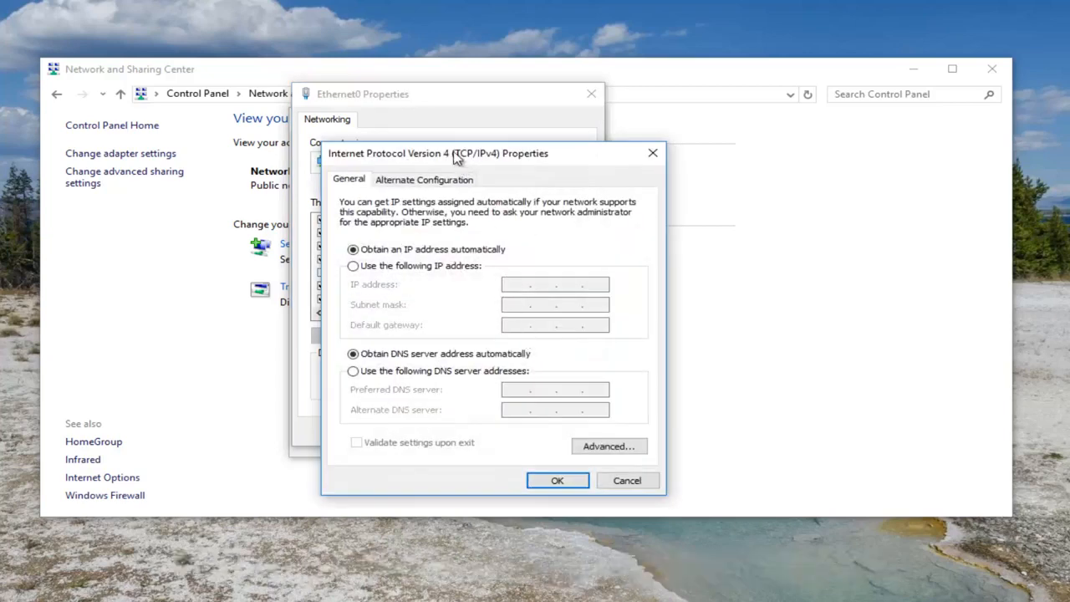
pyautogui.moveTo(454, 154); pyautogui.dragTo(421, 99)
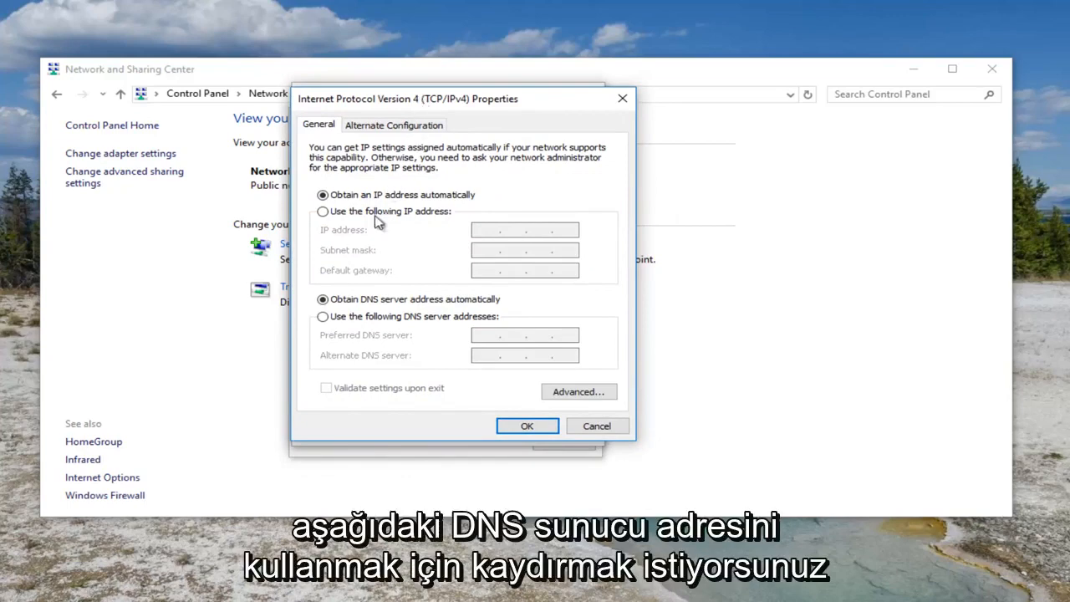
# Switch to manually specified DNS server addresses and enter 8.8.8.8 as the preferred DNS server
pyautogui.click(322, 317)
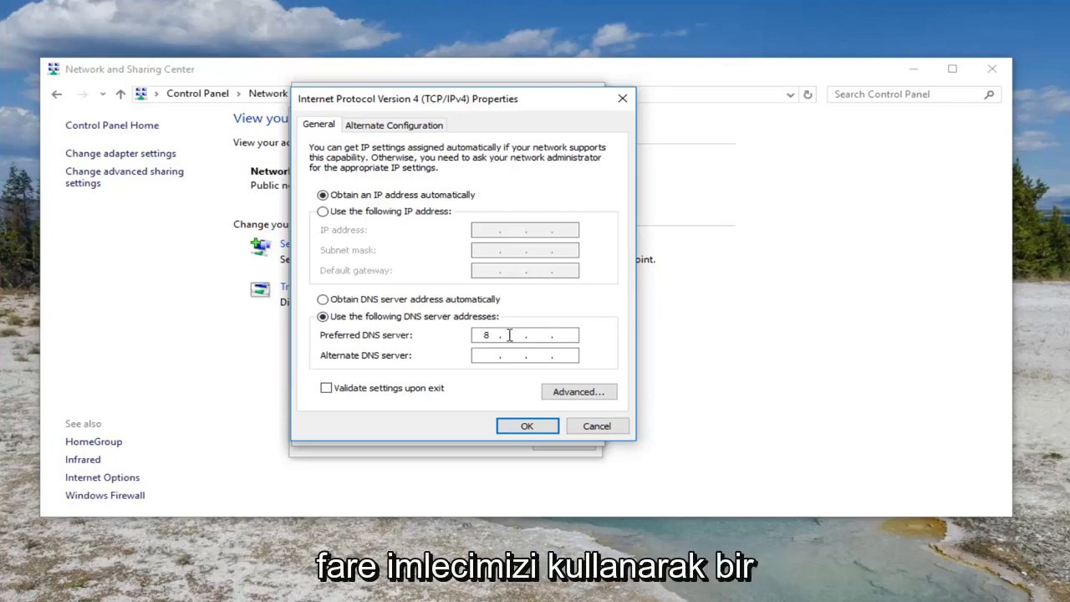
pyautogui.click(516, 334)
pyautogui.write('8')
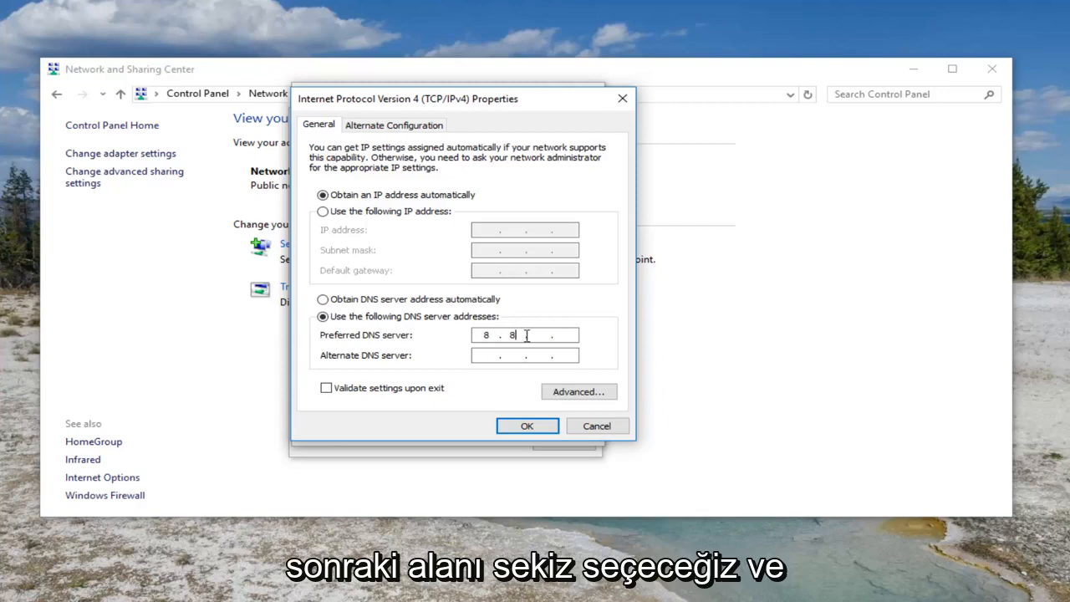
pyautogui.write('.8')
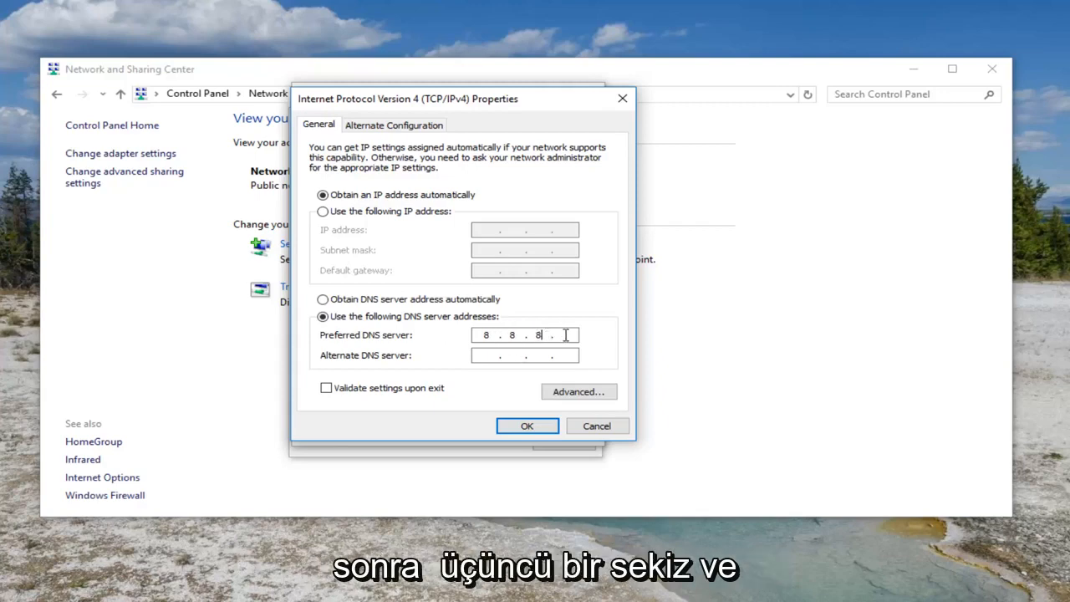
pyautogui.write('.8')
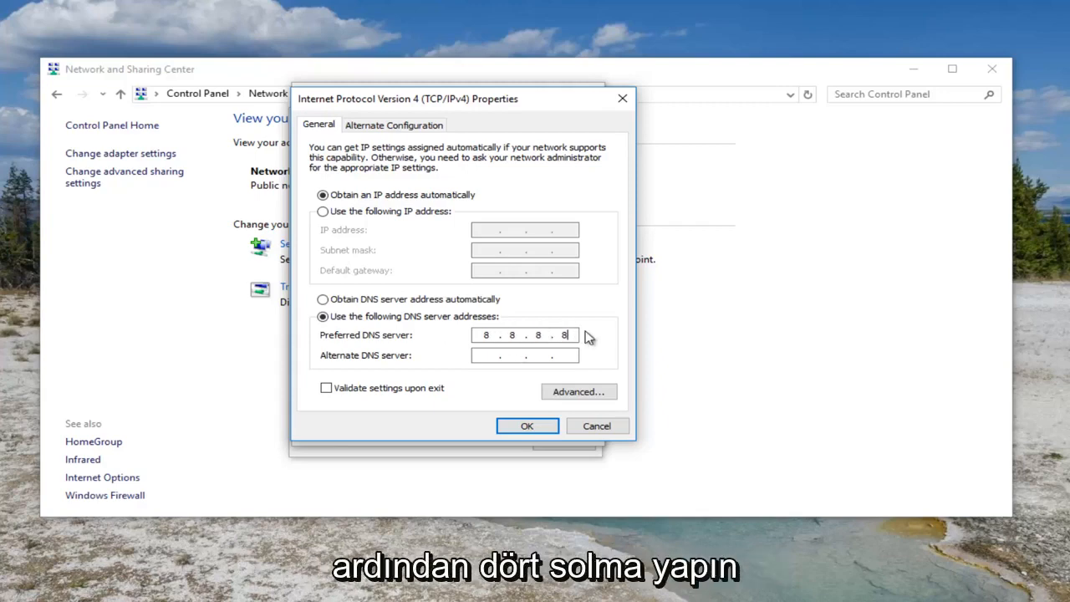
# Try 888 as the first octet of the preferred DNS server, and set that octet back to 8
pyautogui.click(492, 338)
pyautogui.write('88')
pyautogui.click(669, 356)
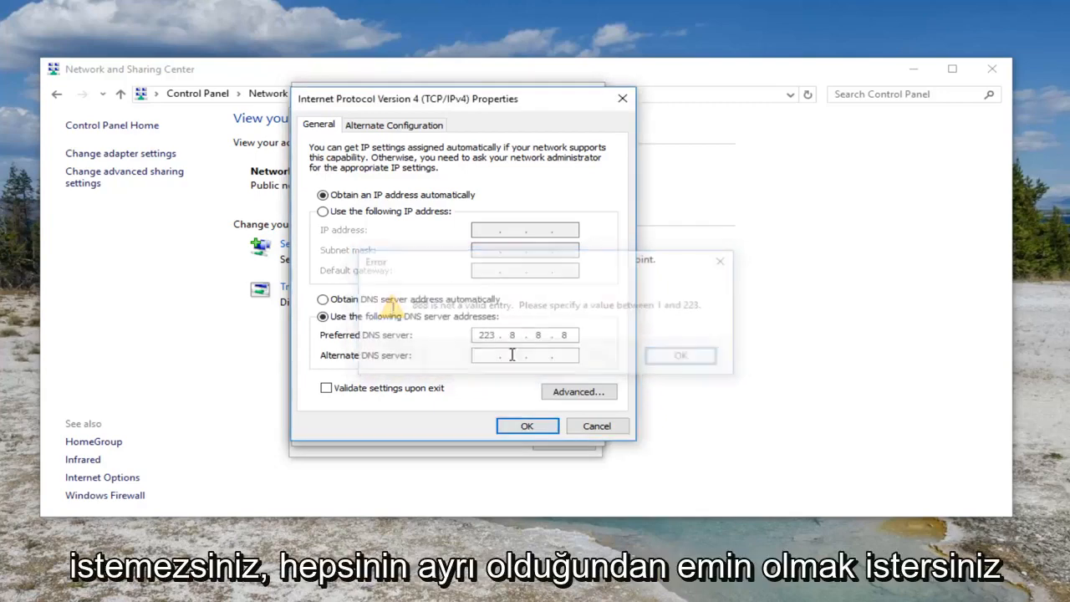
pyautogui.moveTo(493, 336); pyautogui.dragTo(463, 333)
pyautogui.write('8')
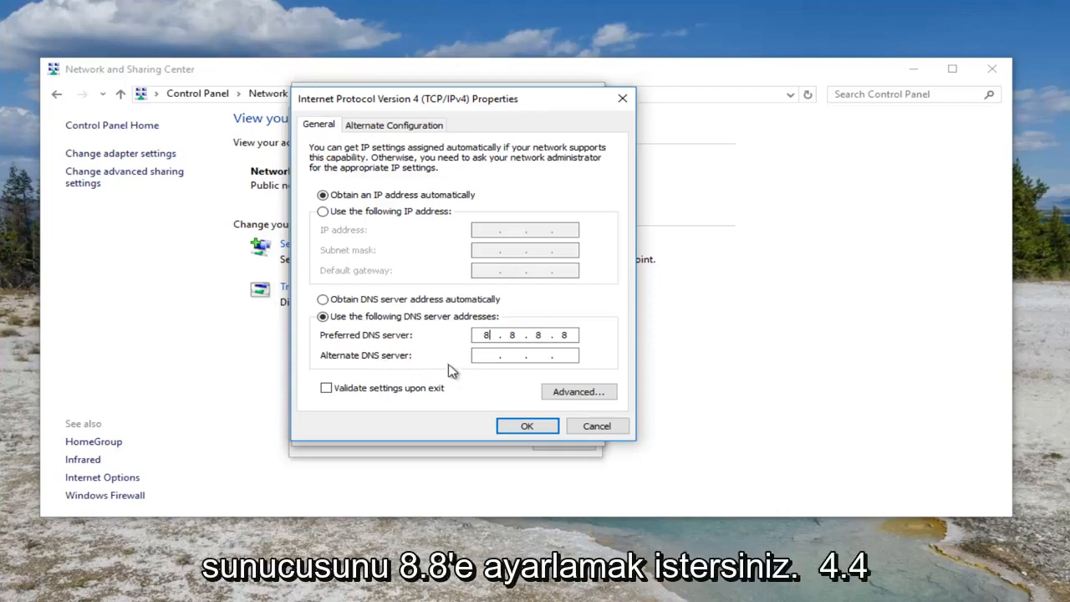
# Enter 8.8.4.4 as the alternate DNS server, cancel the TCP/IPv4 changes, and close the Ethernet0 properties
pyautogui.click(485, 357)
pyautogui.write('8.8.4.4')
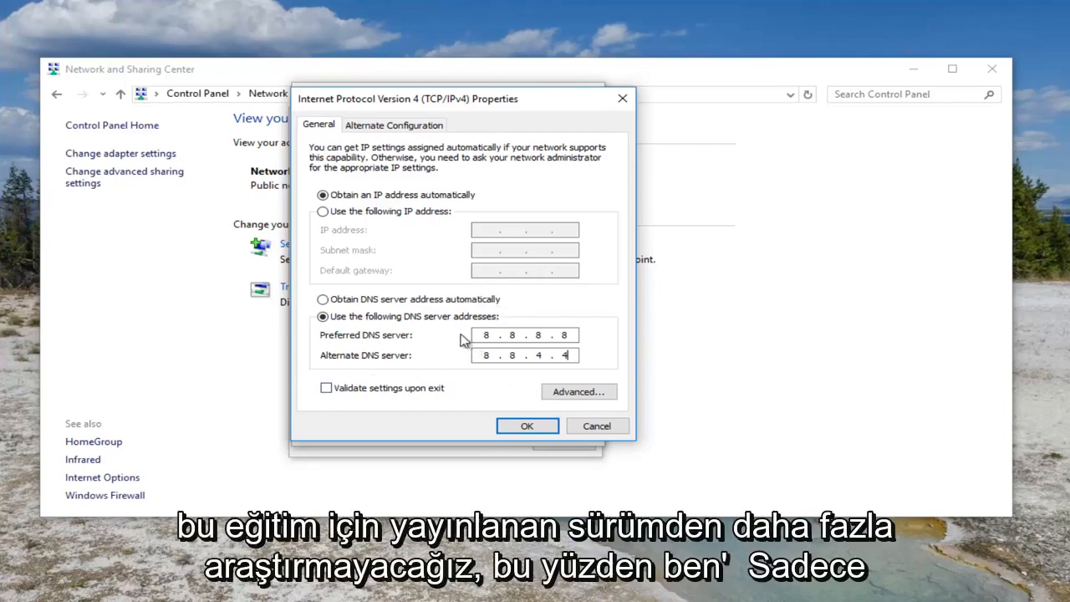
pyautogui.click(594, 428)
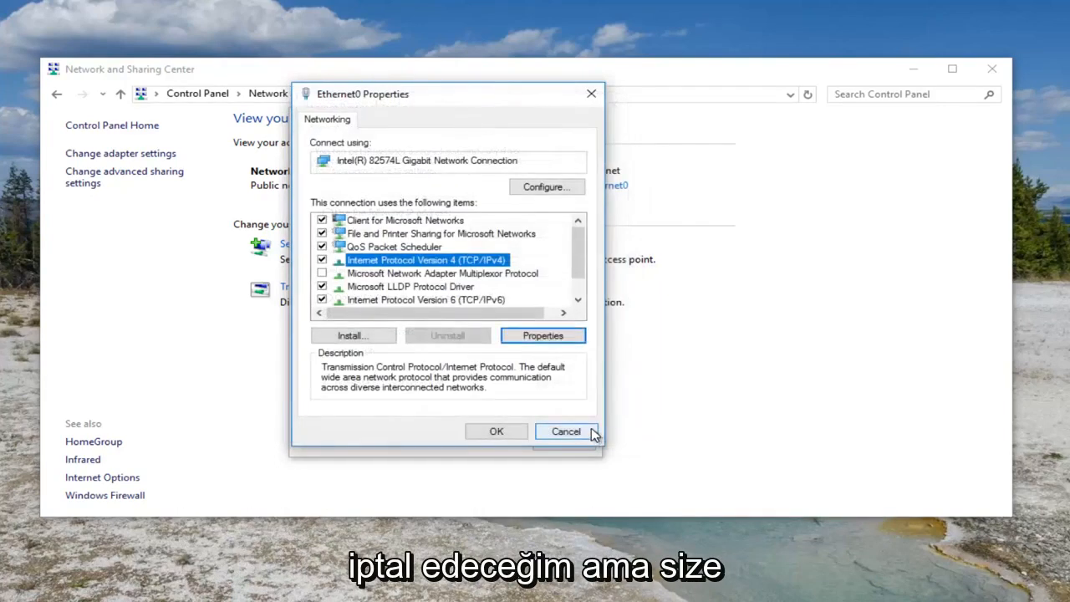
pyautogui.click(590, 95)
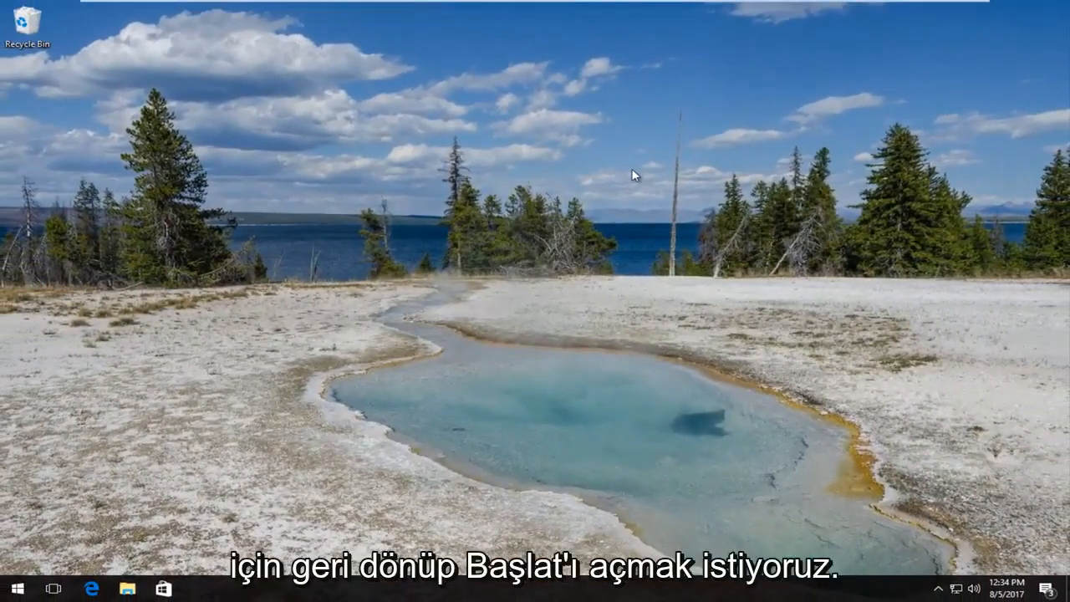
# Open Internet Options under Network and Internet in Control Panel
pyautogui.click(18, 589)
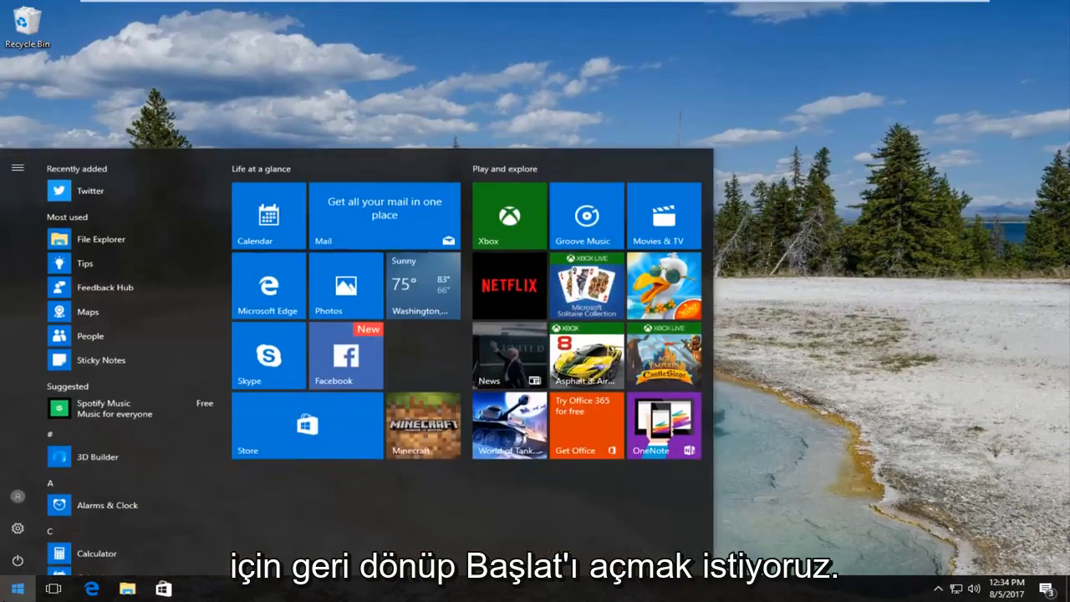
pyautogui.write('control panel')
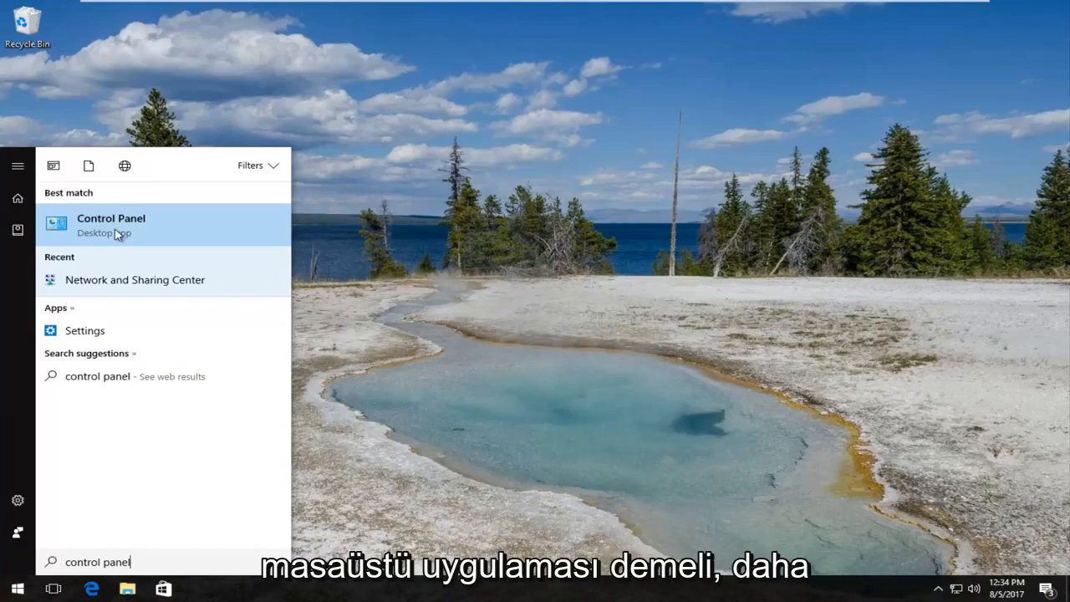
pyautogui.click(116, 229)
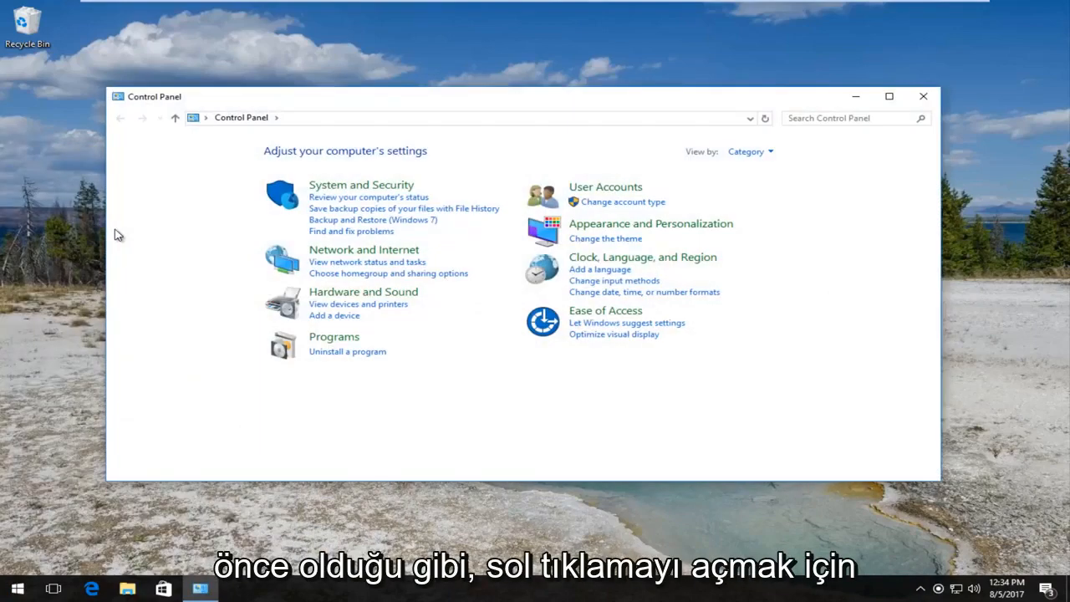
pyautogui.click(332, 251)
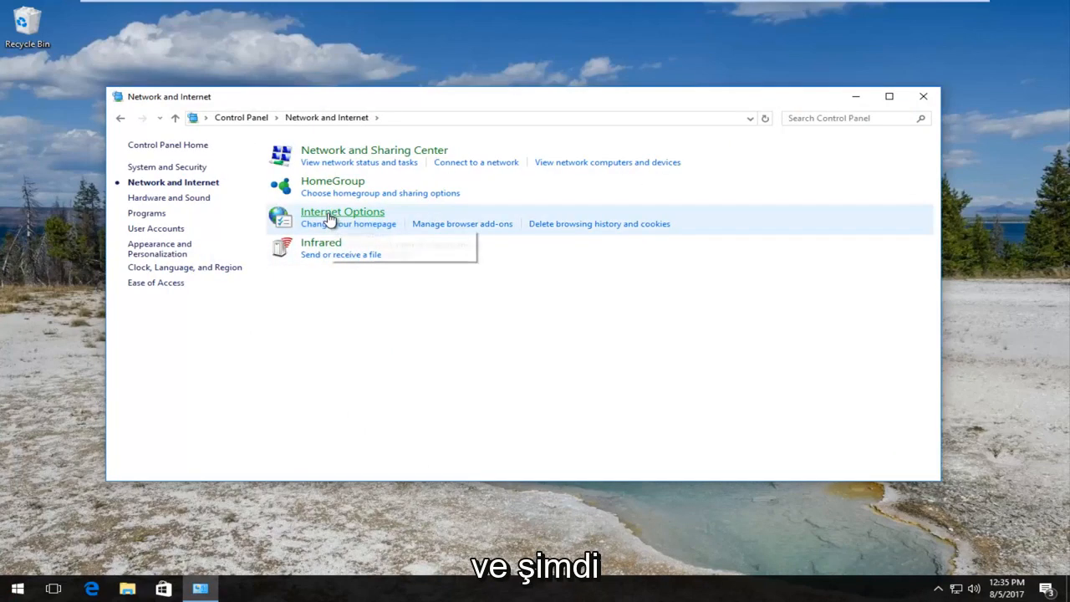
pyautogui.click(330, 216)
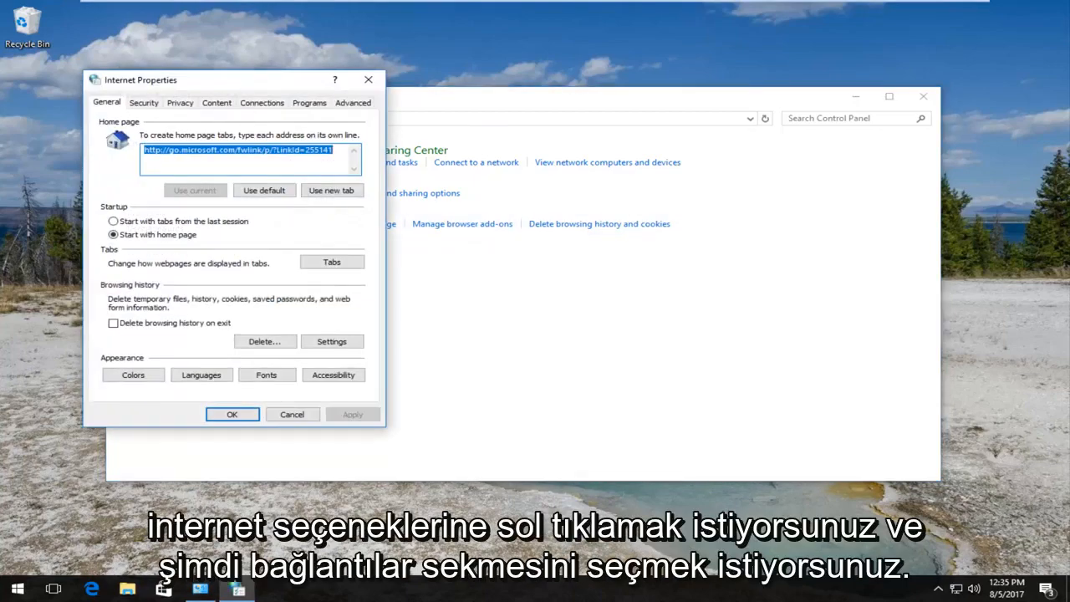
# Review the automatic configuration and proxy options in the LAN settings, and close Internet Properties and Control Panel
pyautogui.moveTo(231, 86); pyautogui.dragTo(465, 128)
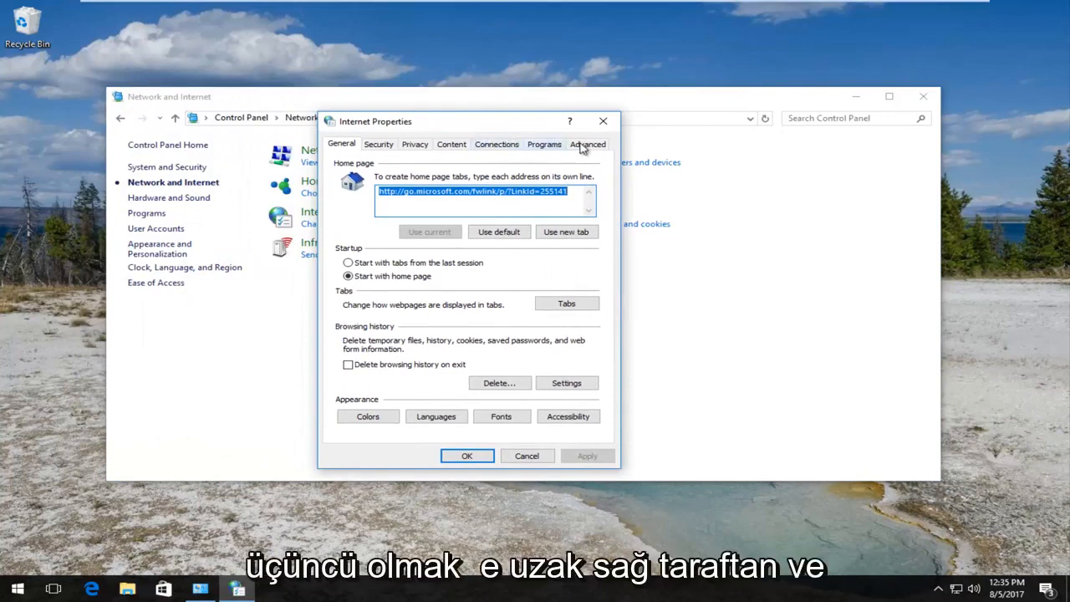
pyautogui.click(490, 146)
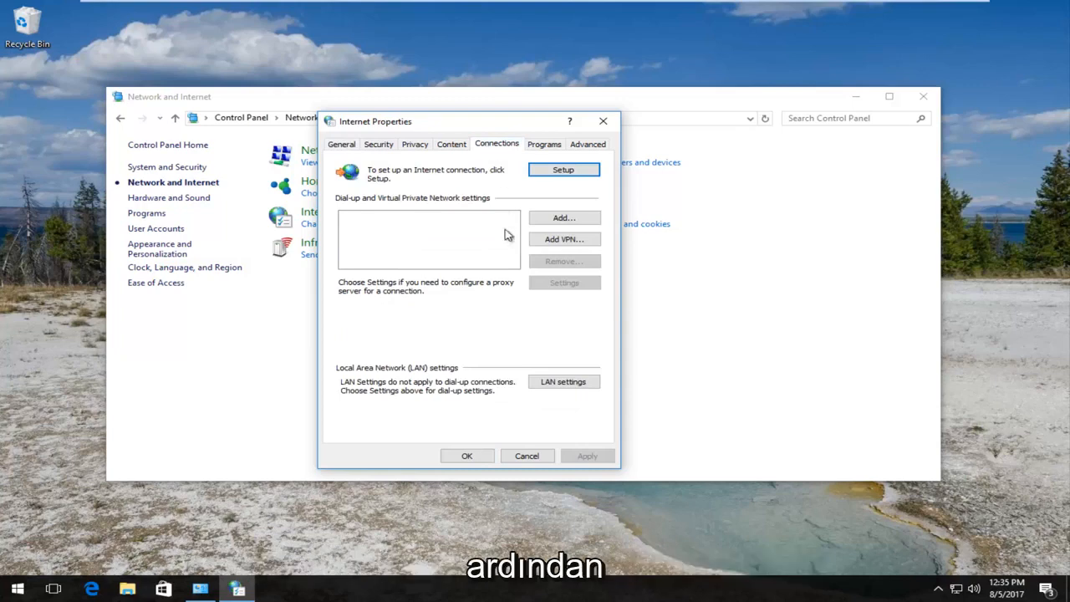
pyautogui.click(560, 383)
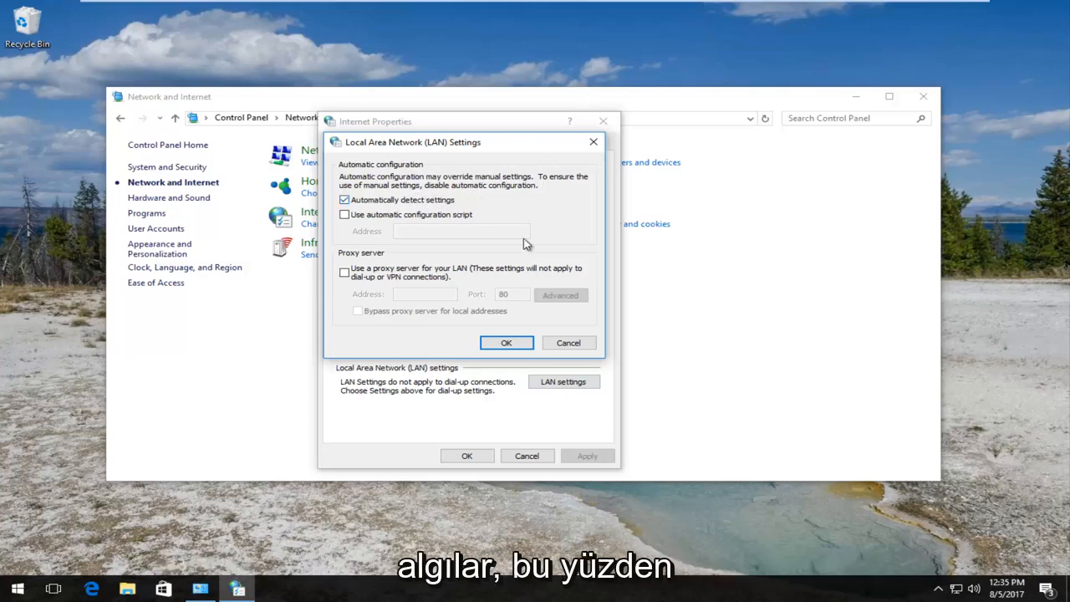
pyautogui.click(516, 345)
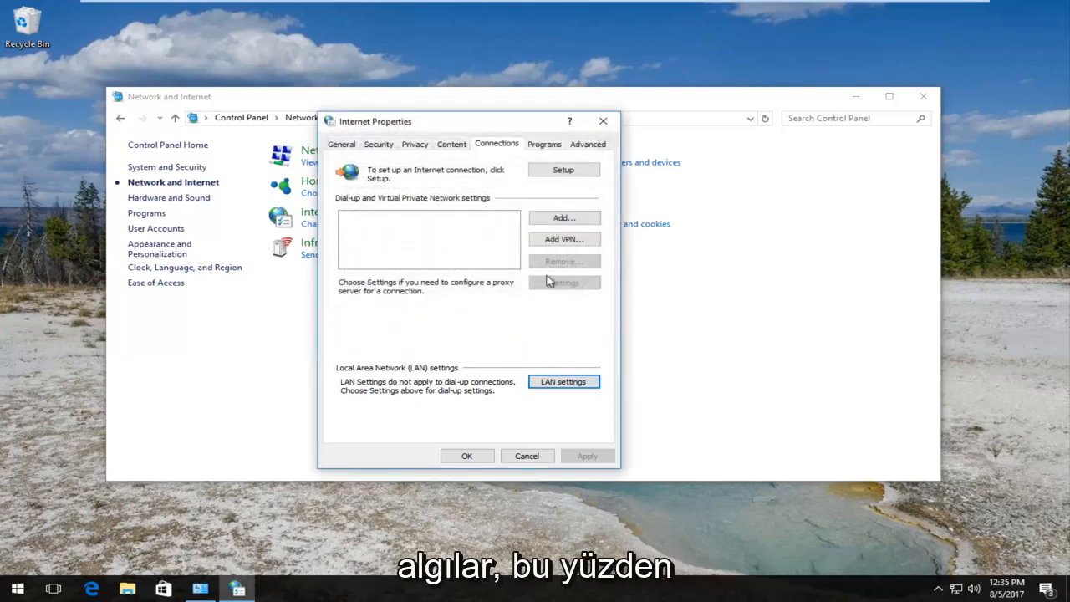
pyautogui.click(604, 123)
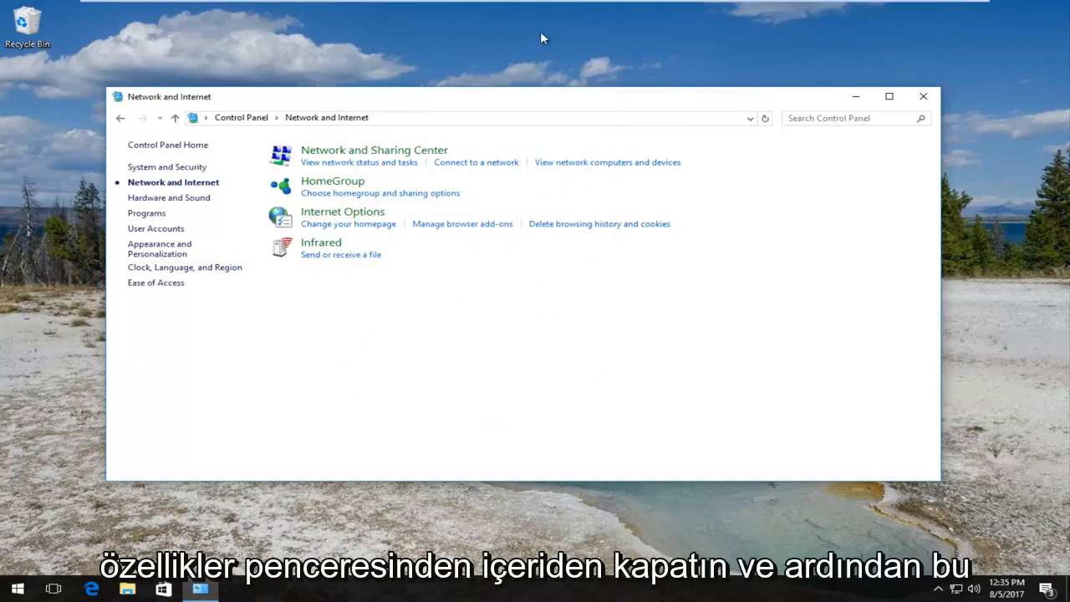
pyautogui.click(920, 101)
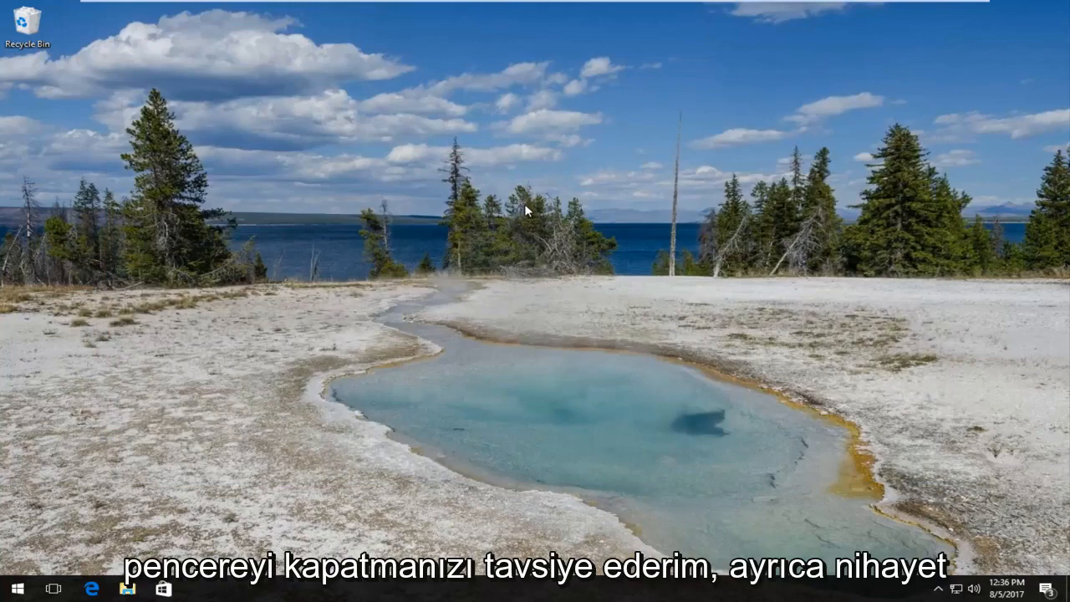